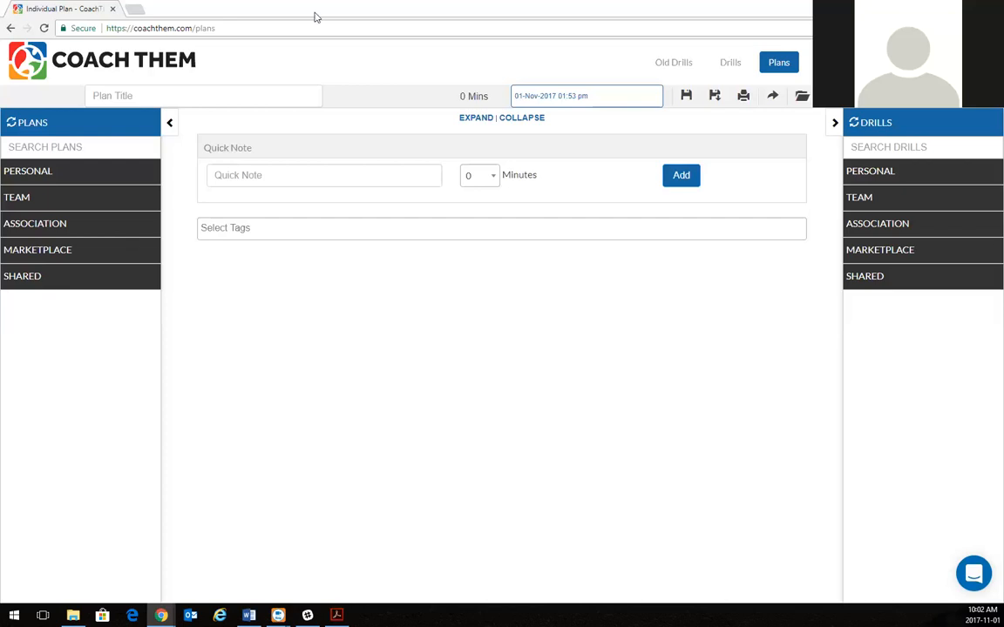
# Title the practice plan "November 1st Practice".
pyautogui.click(121, 96)
pyautogui.write('November 1')
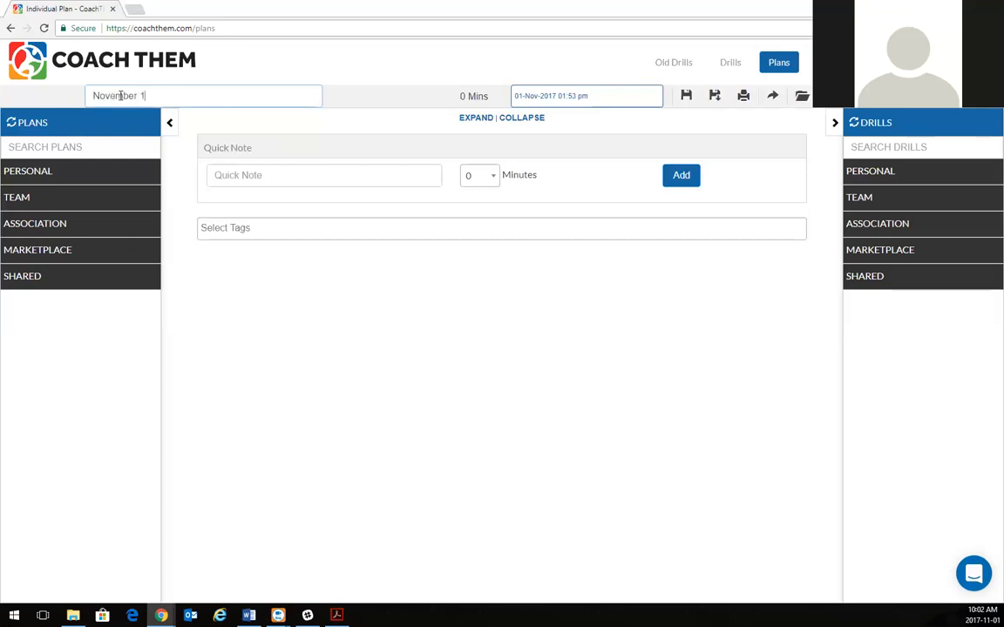
pyautogui.write('st Practice')
# Set the plan's start time to 07:30 pm, keeping the date 01-Nov-2017.
pyautogui.click(573, 94)
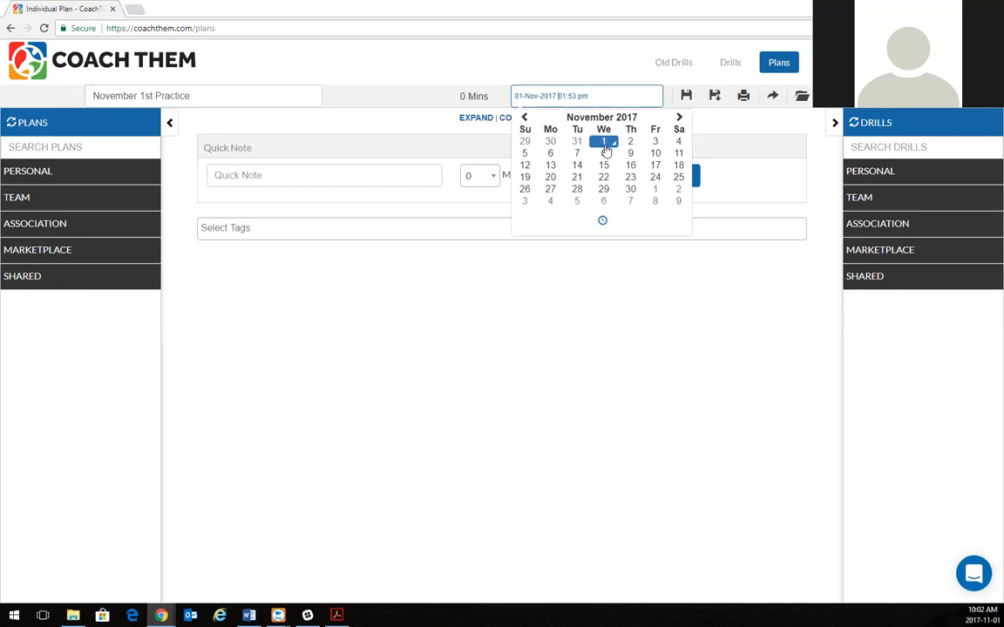
pyautogui.click(603, 223)
pyautogui.click(537, 196)
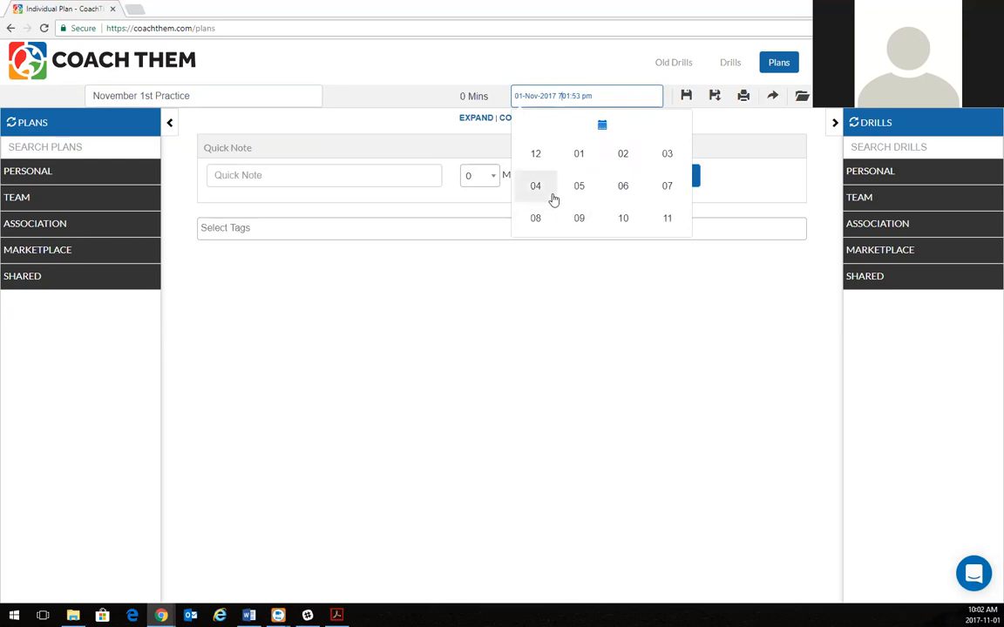
pyautogui.click(667, 187)
pyautogui.click(622, 197)
pyautogui.click(623, 186)
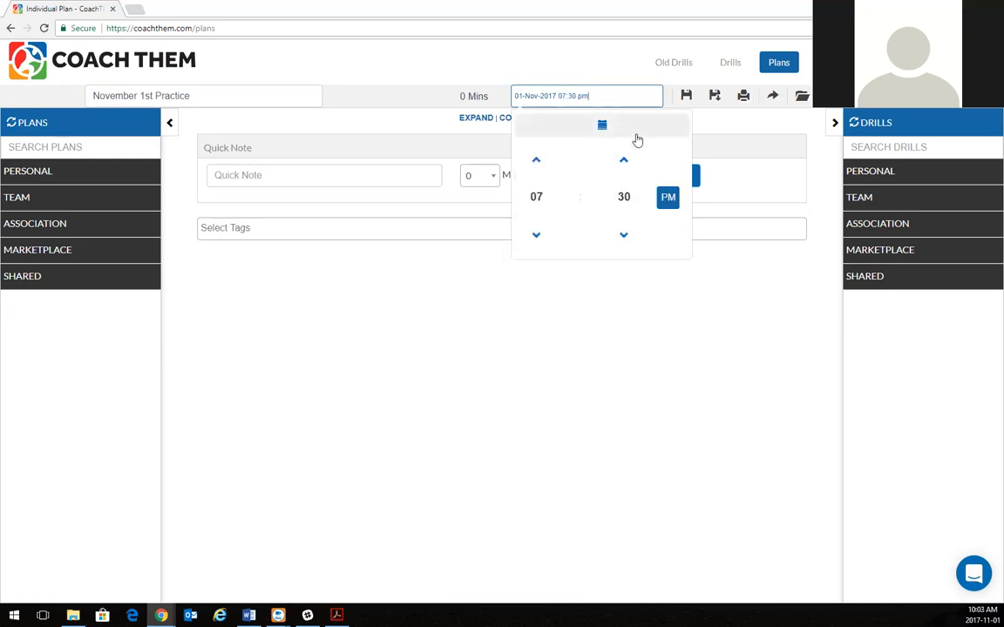
pyautogui.click(706, 123)
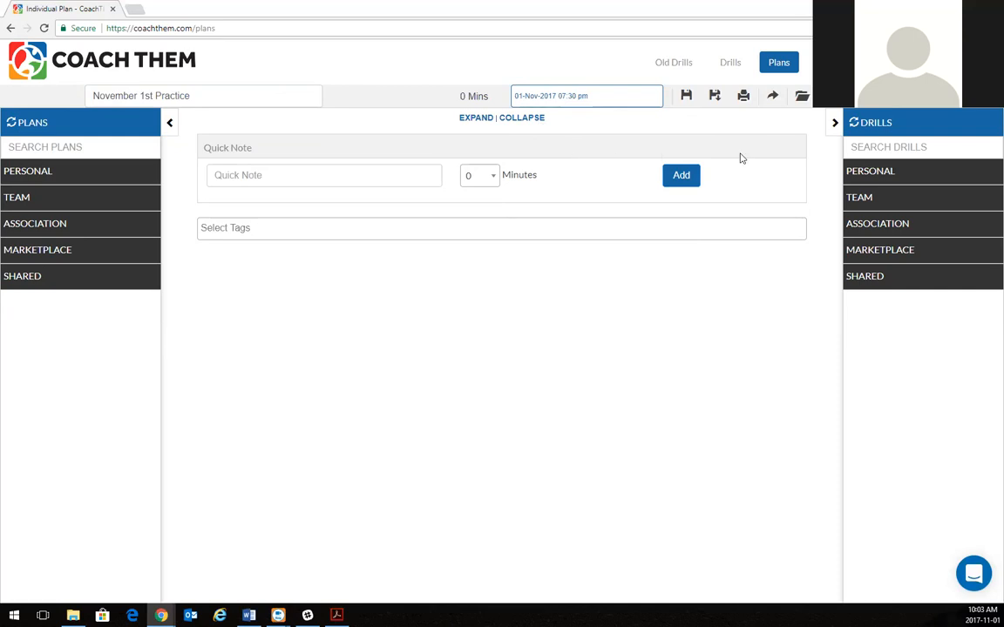
# Add the Best Drill Ever drill from the personal Warmup folder to the plan and preview it.
pyautogui.click(879, 172)
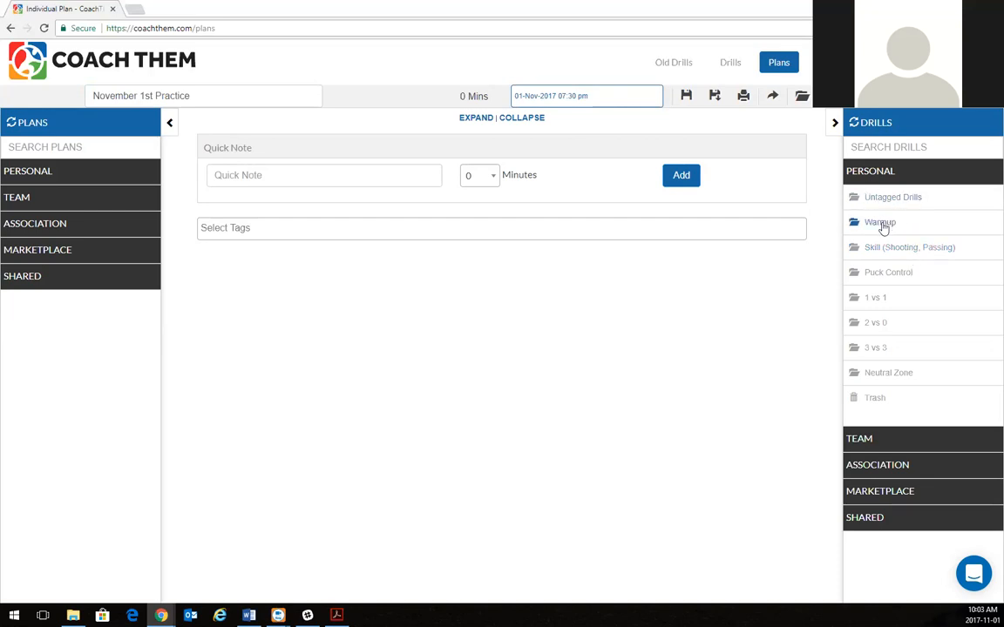
pyautogui.click(883, 223)
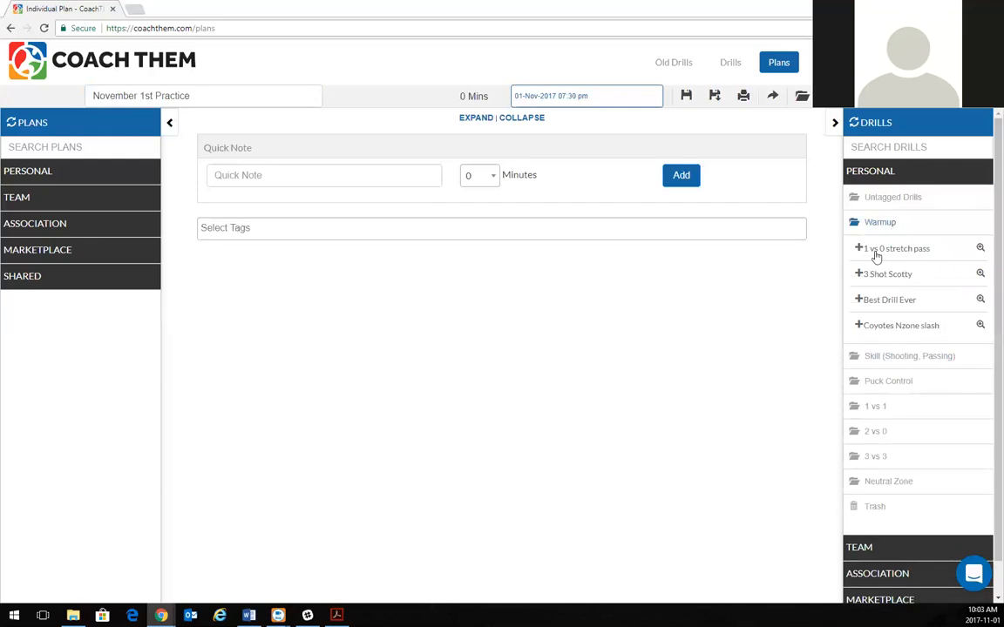
pyautogui.click(859, 300)
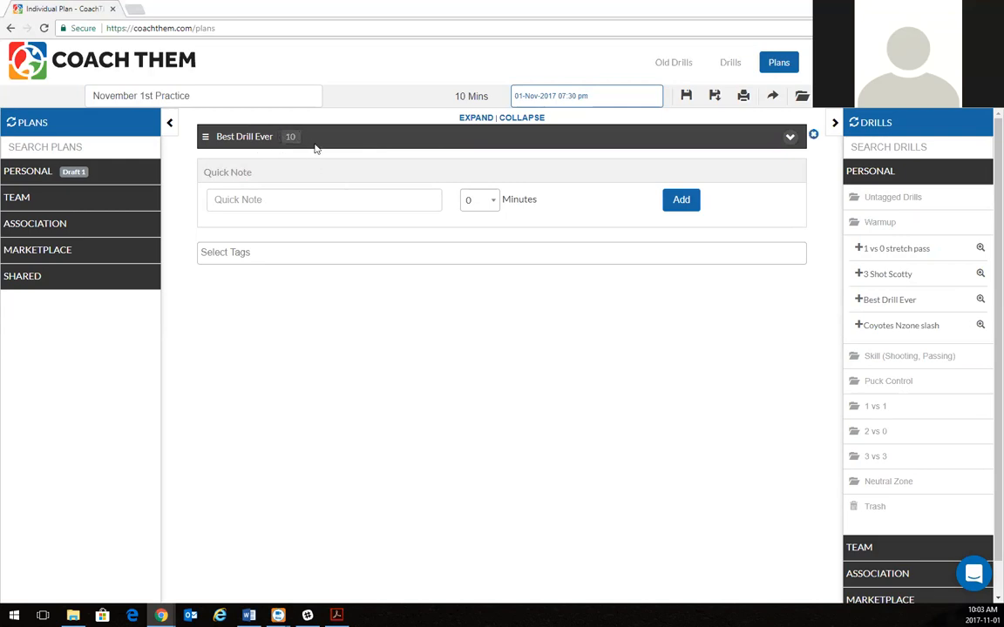
pyautogui.click(980, 301)
pyautogui.click(876, 223)
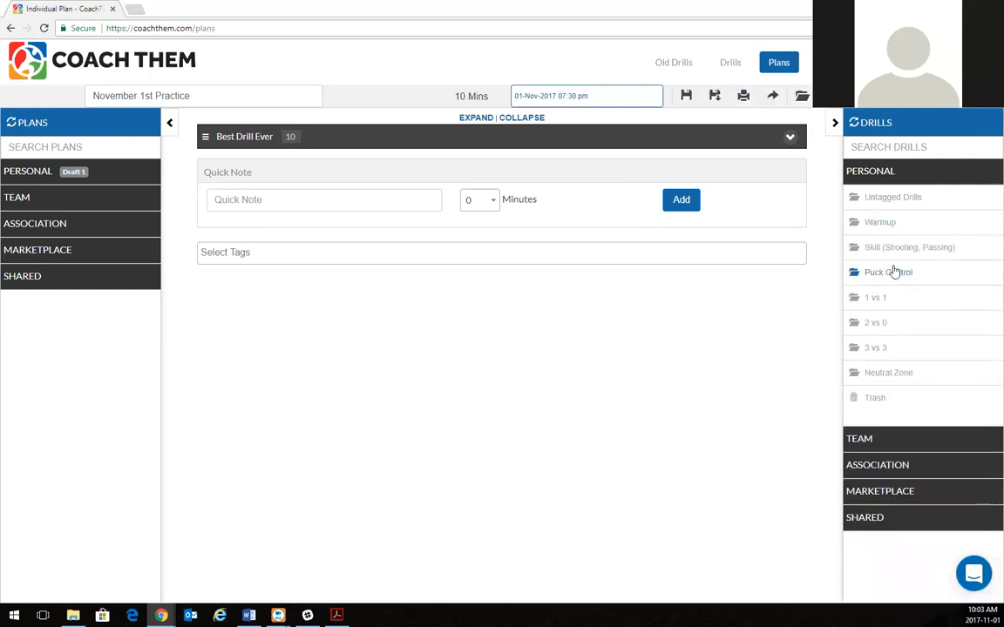
# Add the 5 shot quick release drill from the personal Skill (Shooting, Passing) folder and set its duration to 10 minutes.
pyautogui.click(871, 249)
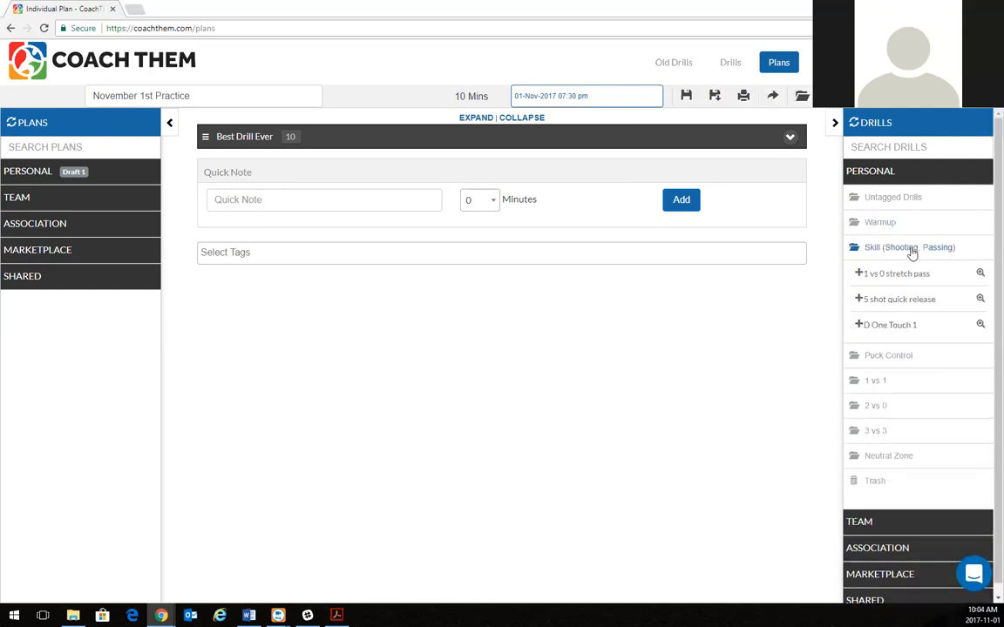
pyautogui.click(859, 300)
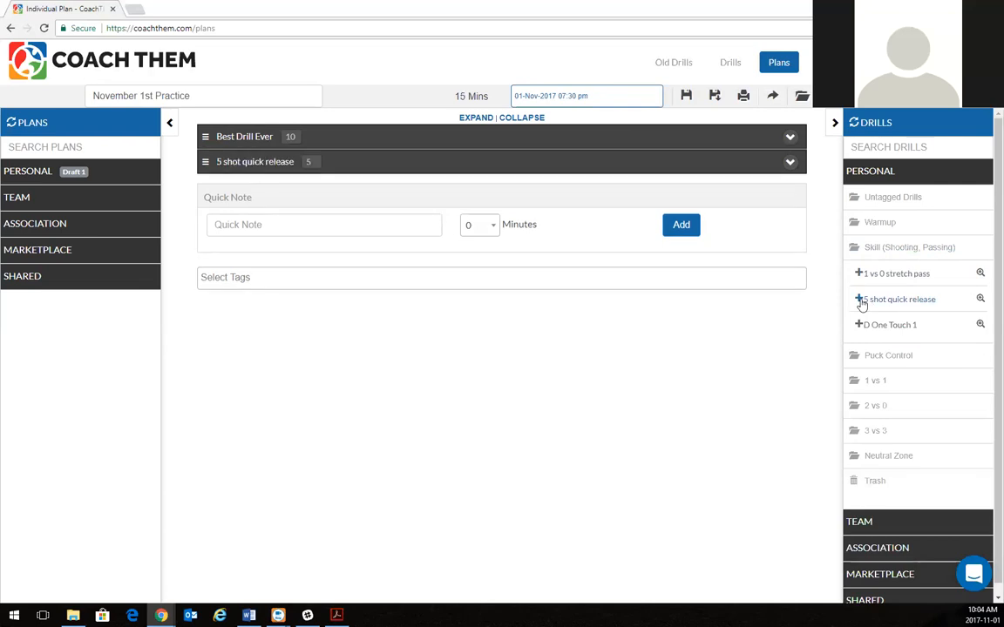
pyautogui.click(316, 160)
pyautogui.press('BackSpace')
pyautogui.write('10')
pyautogui.moveTo(488, 96); pyautogui.dragTo(453, 97)
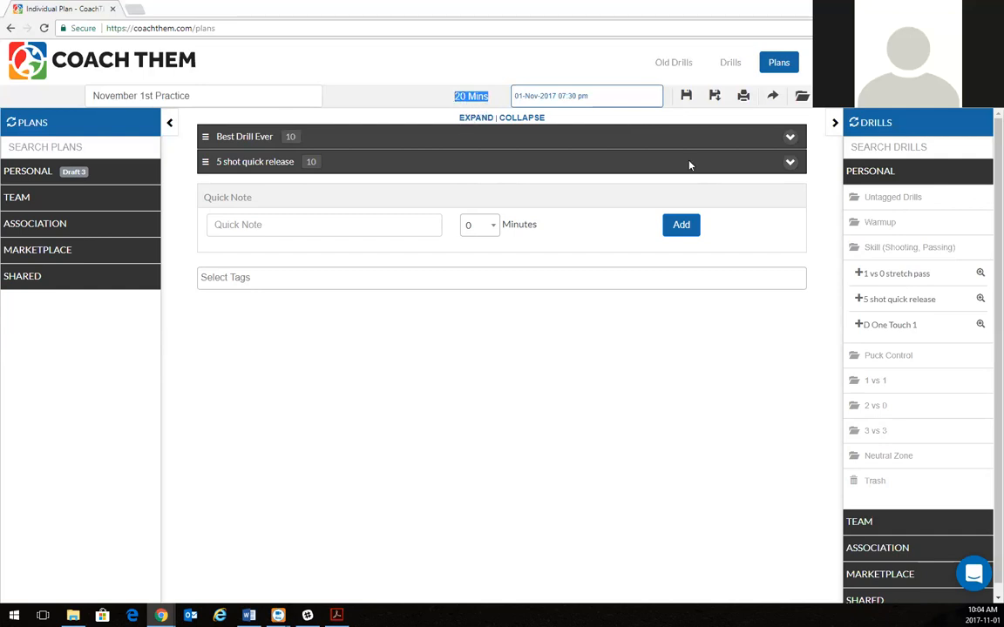
# Add the D One Touch 1 drill from the personal 2 vs 0 folder to the plan.
pyautogui.click(889, 251)
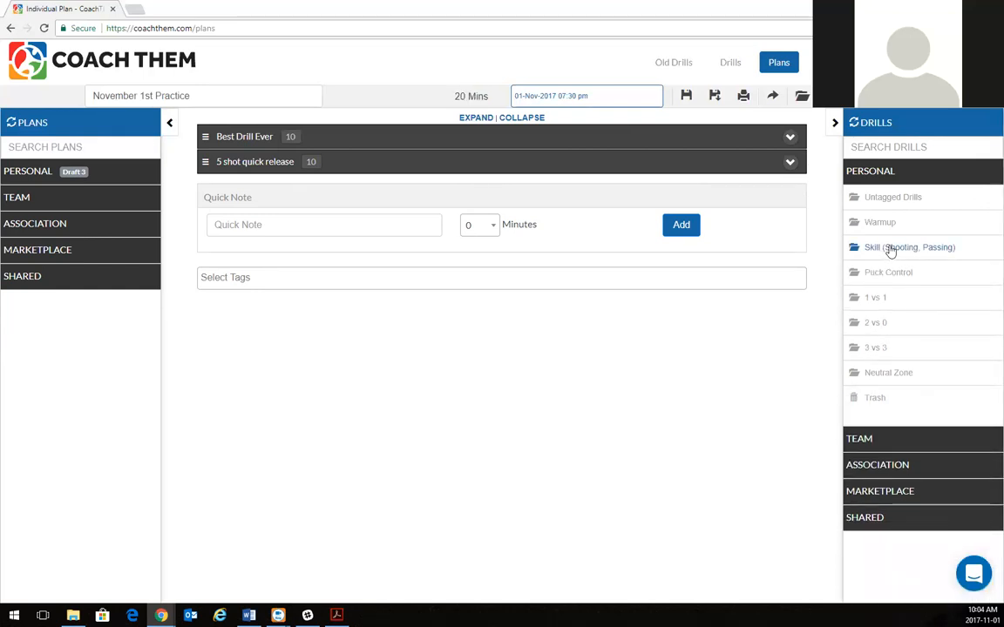
pyautogui.click(893, 327)
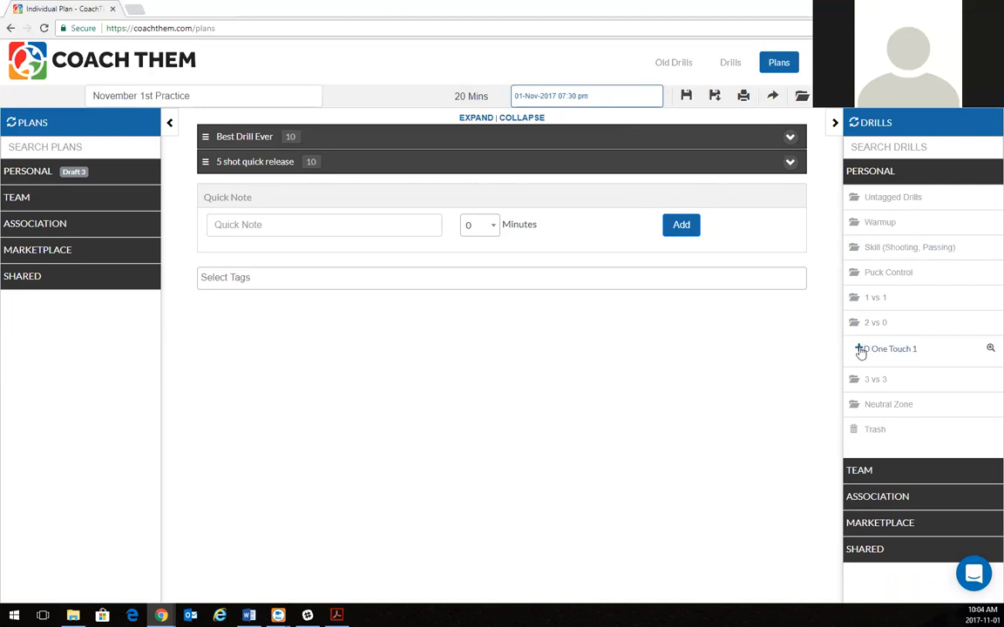
pyautogui.click(859, 349)
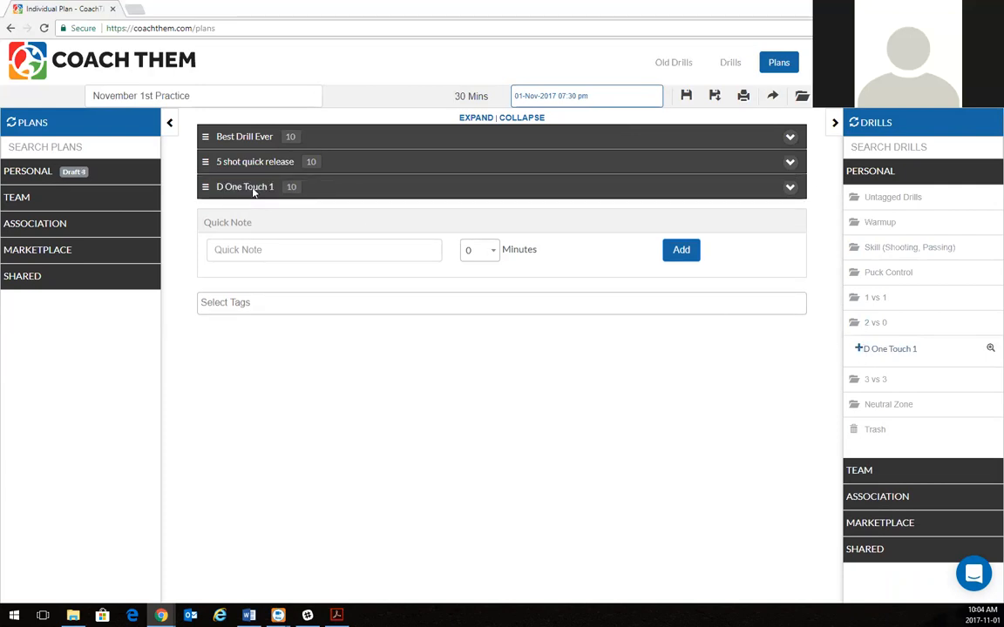
# Add the Coyotes Nzone slash drill from Team CoachThem's Recent folder to the plan.
pyautogui.click(871, 178)
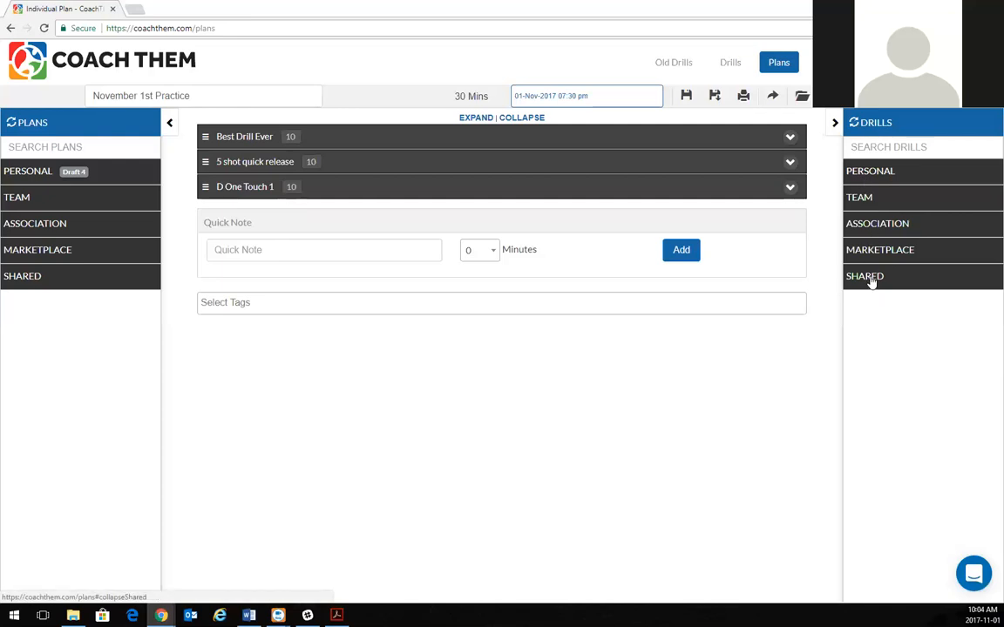
pyautogui.click(868, 206)
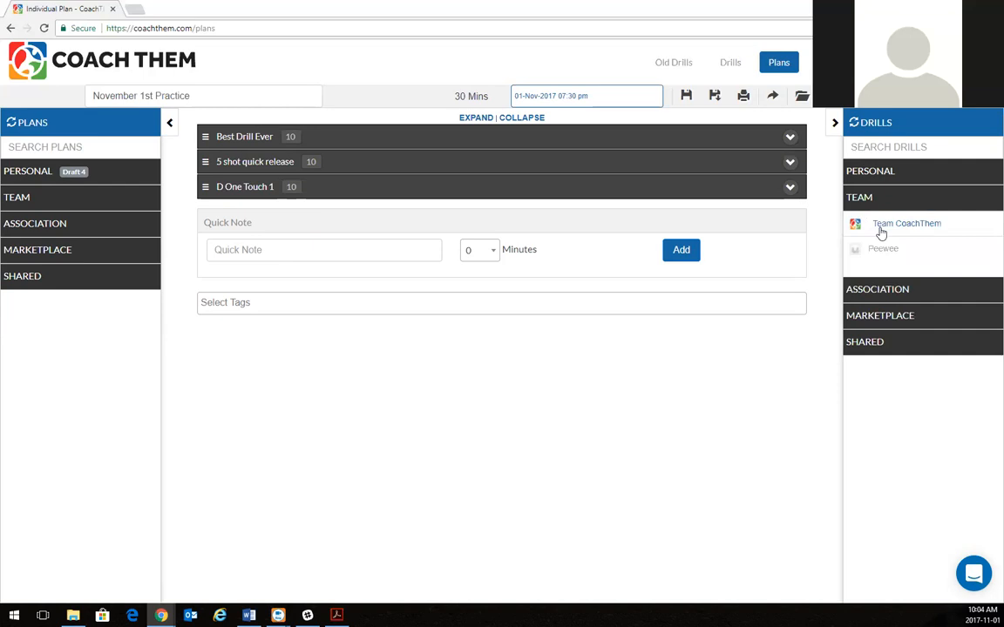
pyautogui.click(881, 229)
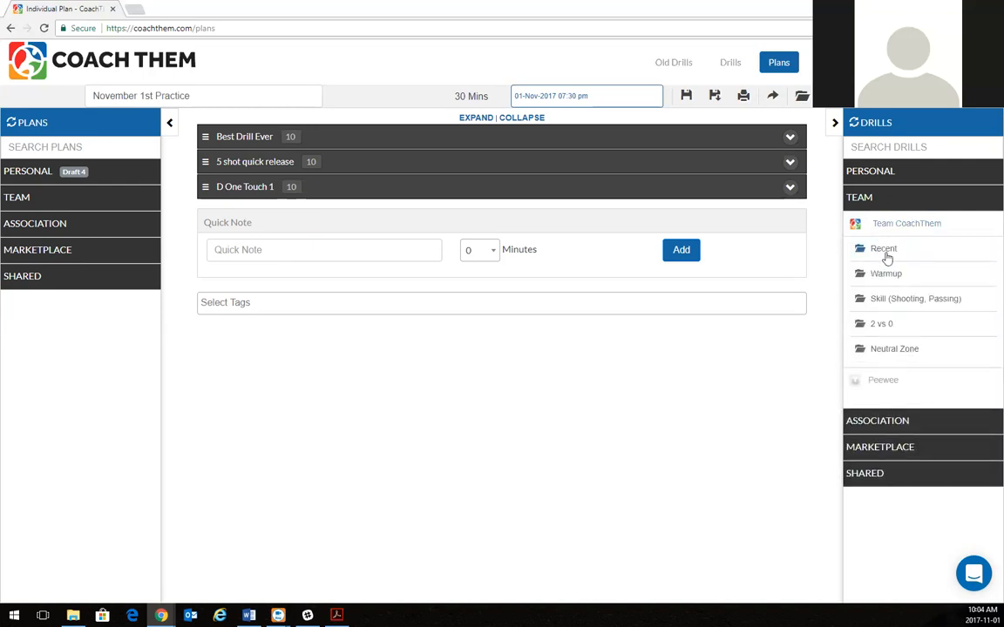
pyautogui.click(884, 252)
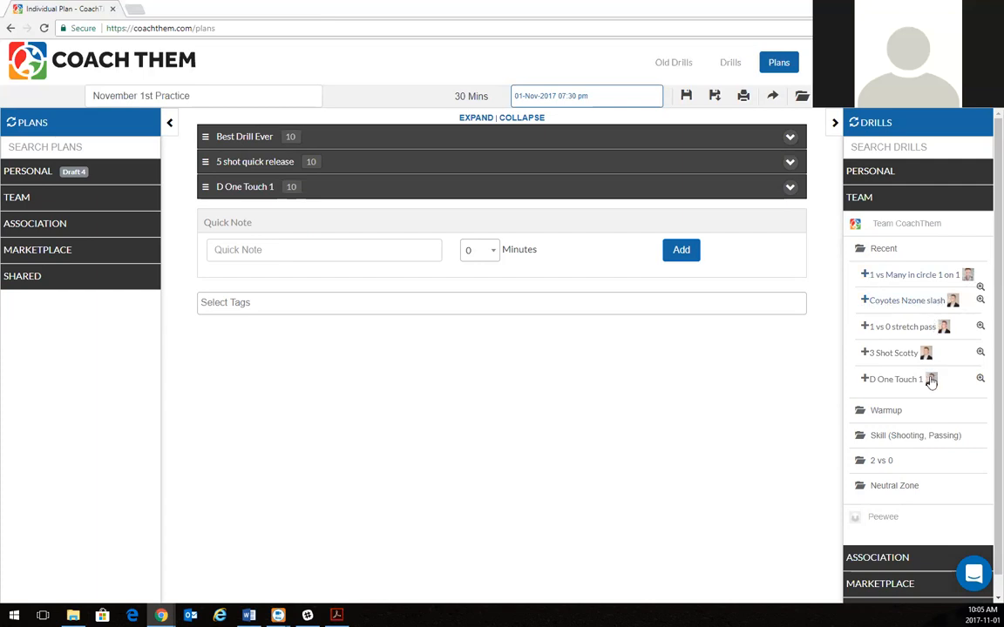
pyautogui.click(867, 302)
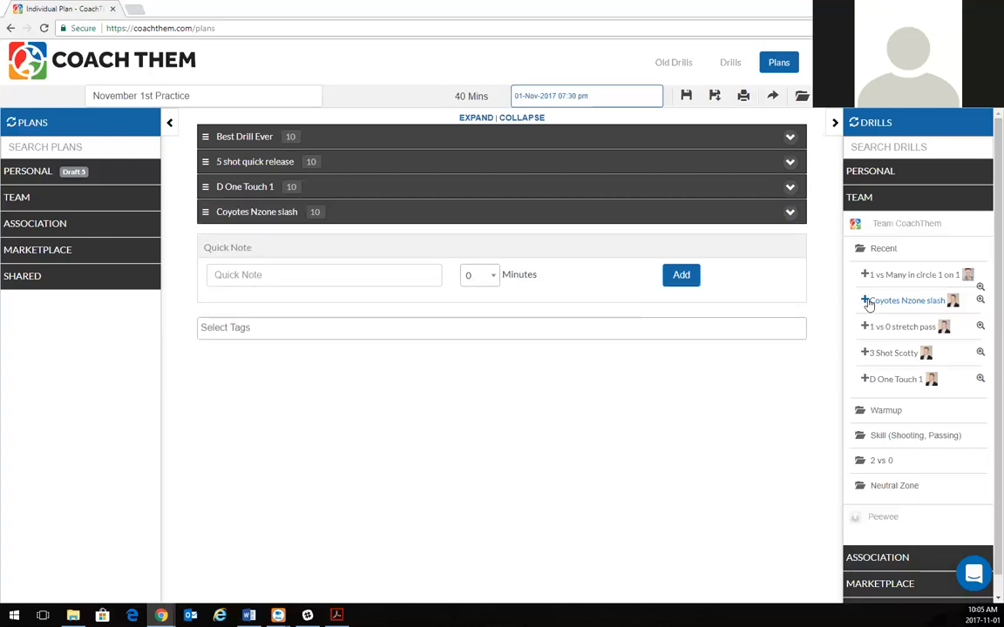
pyautogui.click(855, 199)
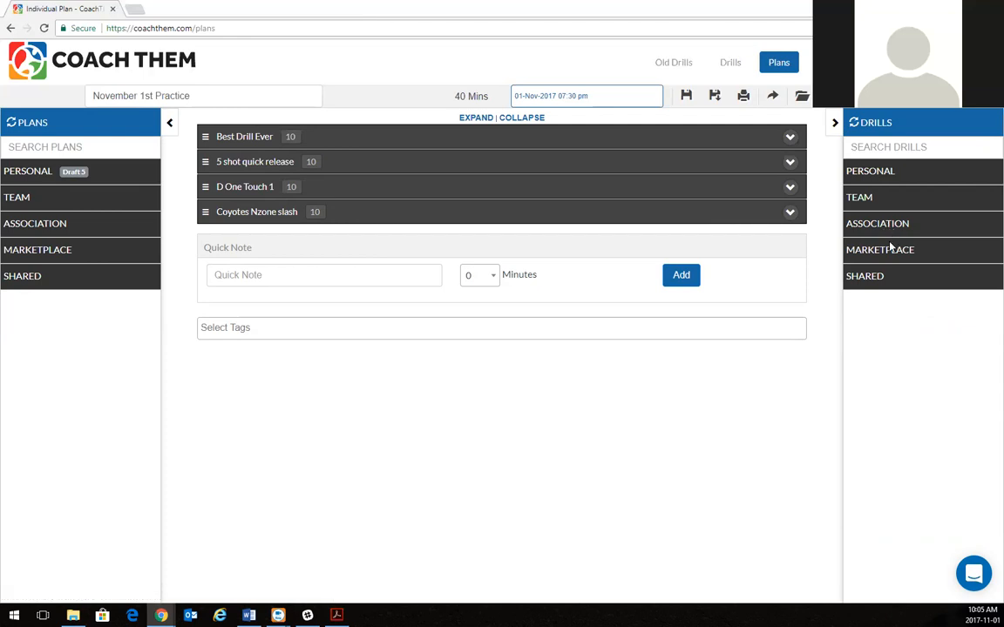
# Add the Shaw Breakouts drill to the plan from the Defensive Zone folder shared by the individual coach.
pyautogui.click(879, 277)
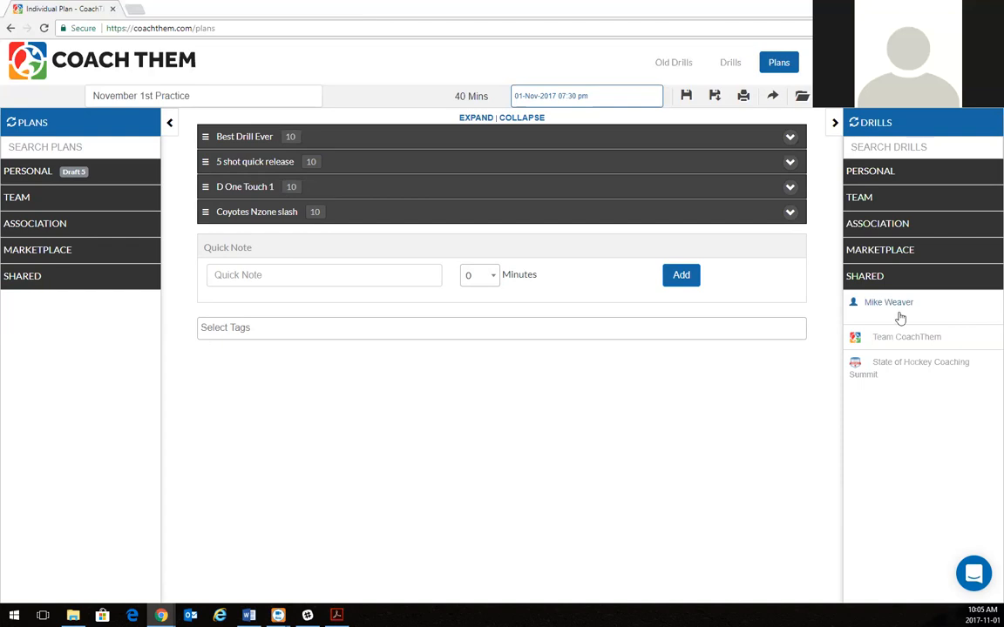
pyautogui.click(900, 317)
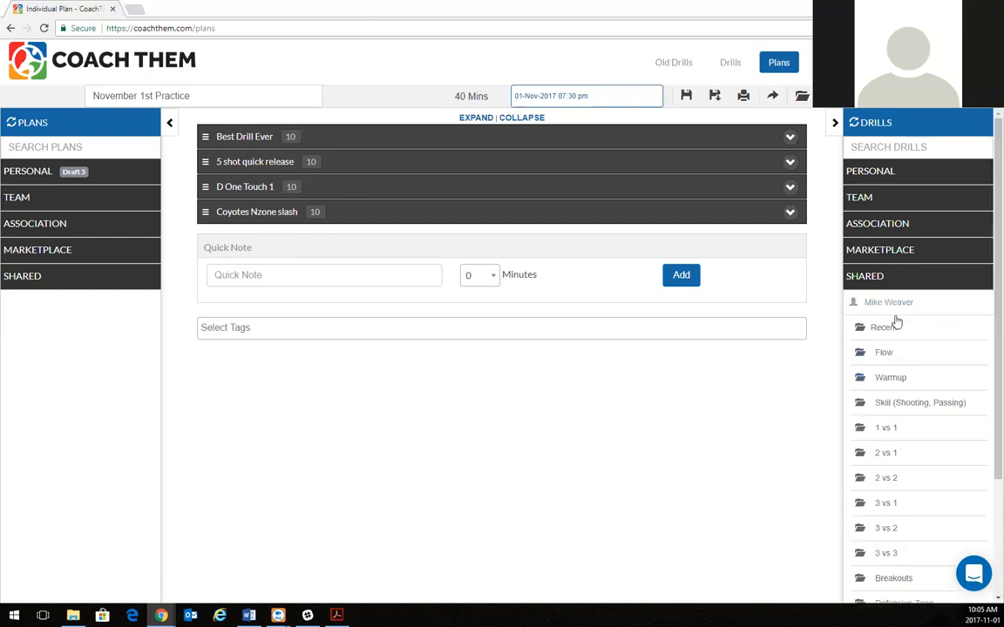
pyautogui.scroll(-1, 897, 325)
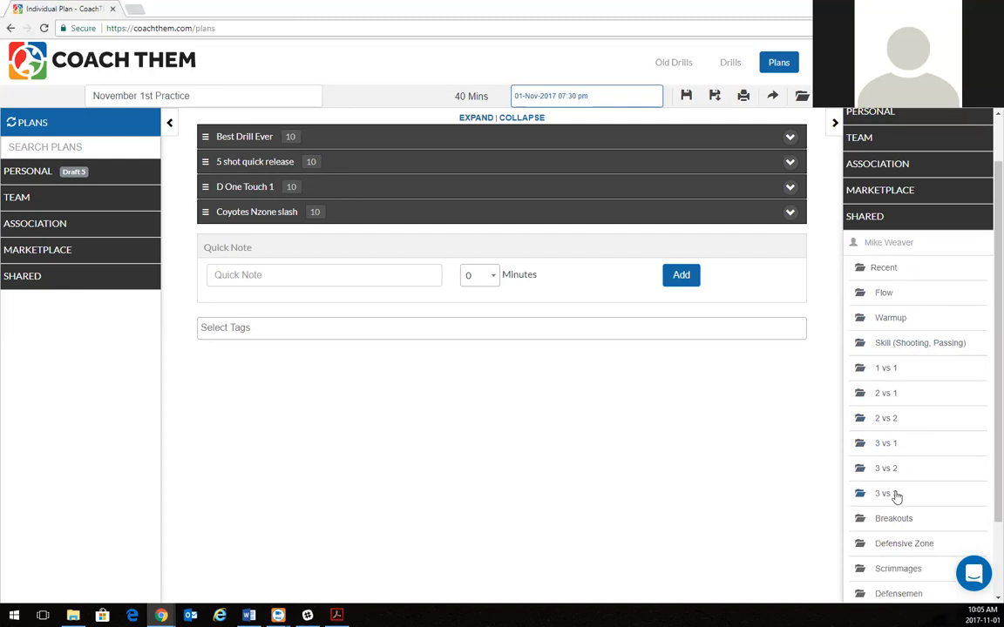
pyautogui.click(895, 520)
pyautogui.scroll(-1, 897, 527)
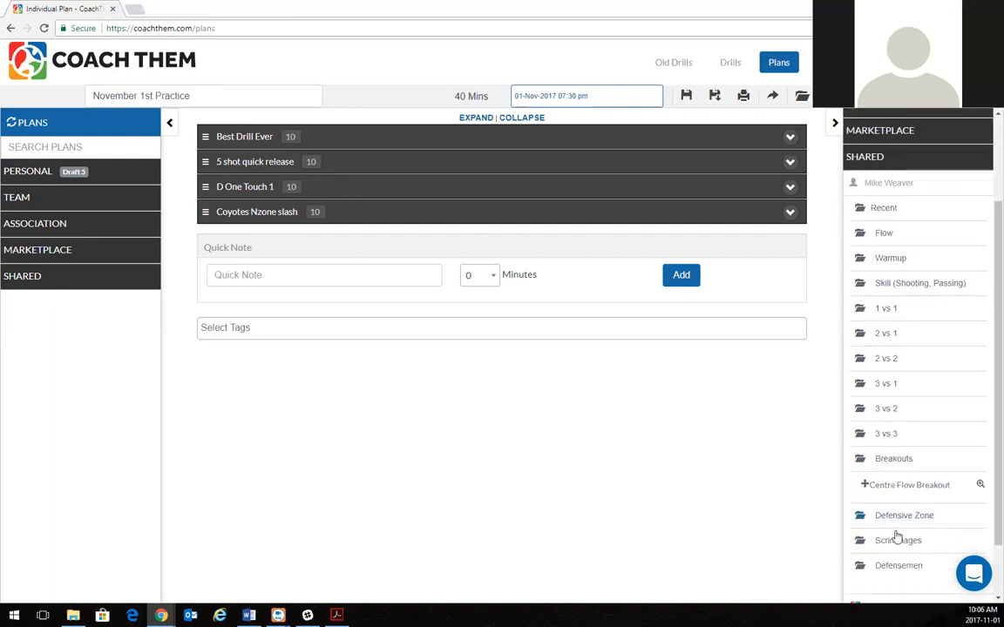
pyautogui.click(890, 461)
pyautogui.click(899, 490)
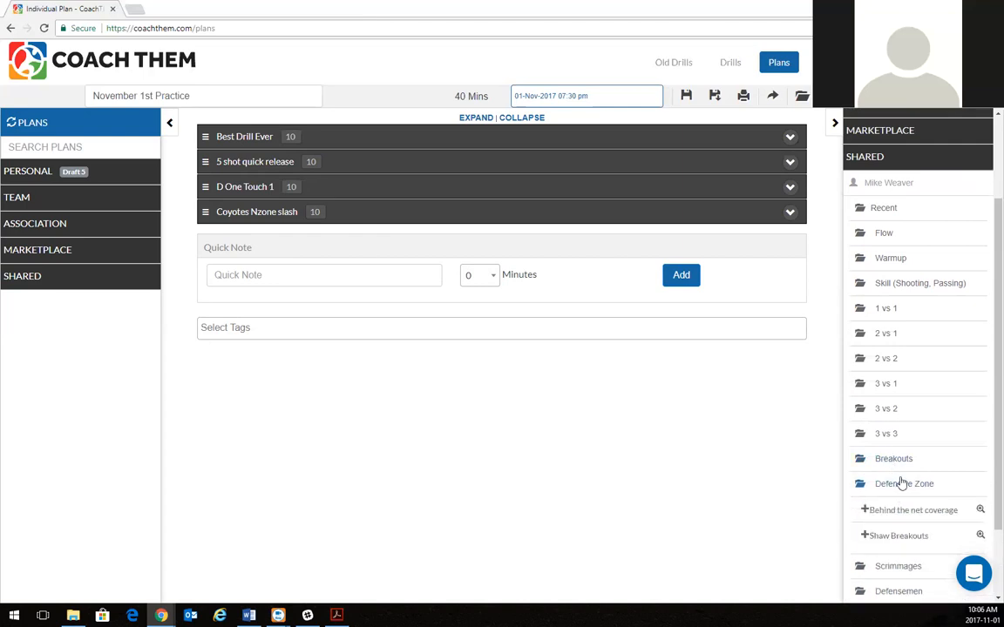
pyautogui.click(866, 537)
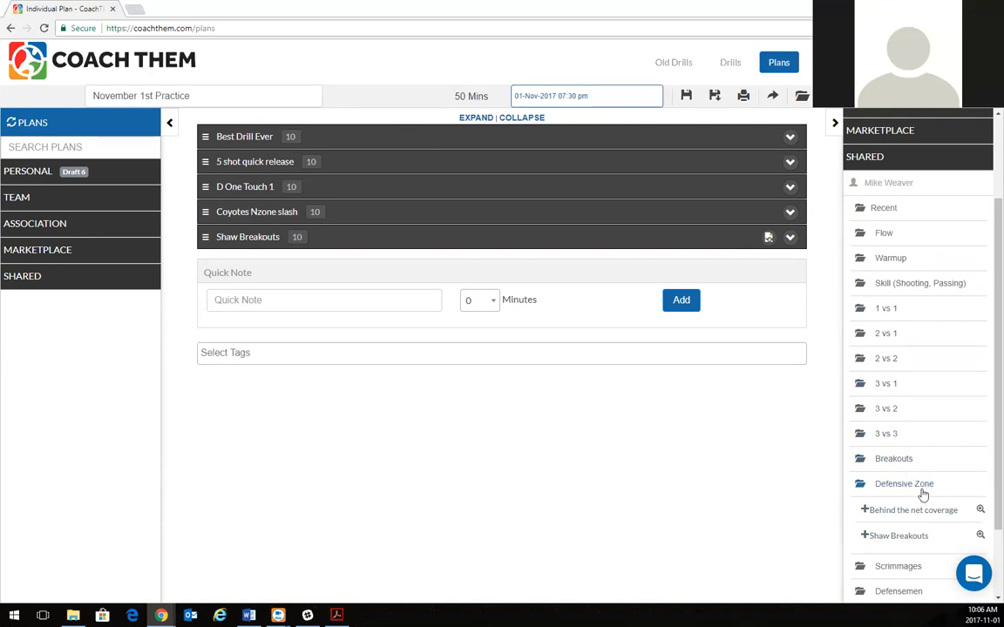
pyautogui.click(859, 157)
# Remove the Shaw Breakouts drill from the plan.
pyautogui.moveTo(815, 238)
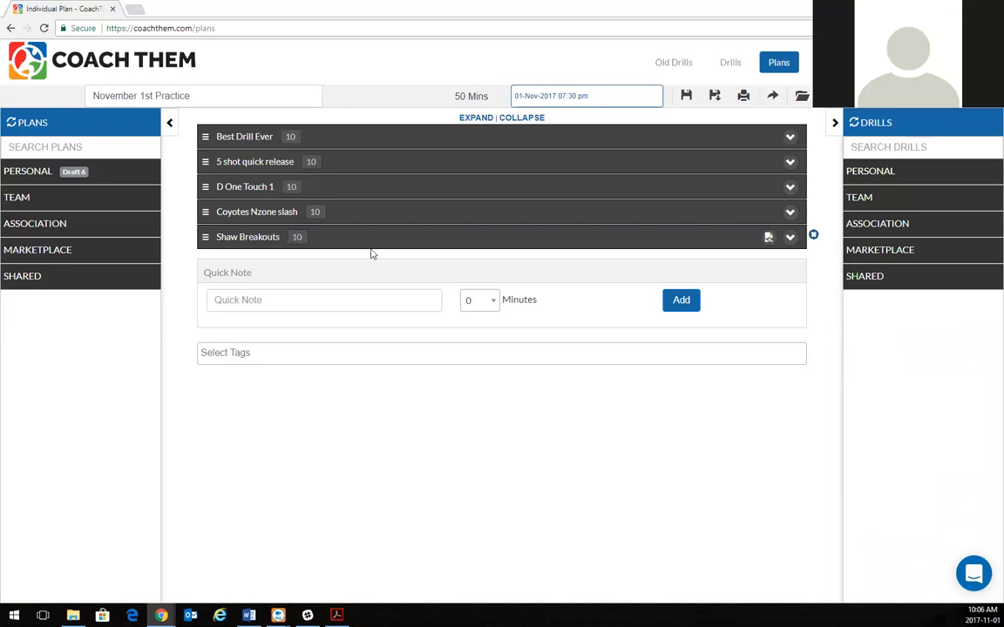
pyautogui.click(813, 237)
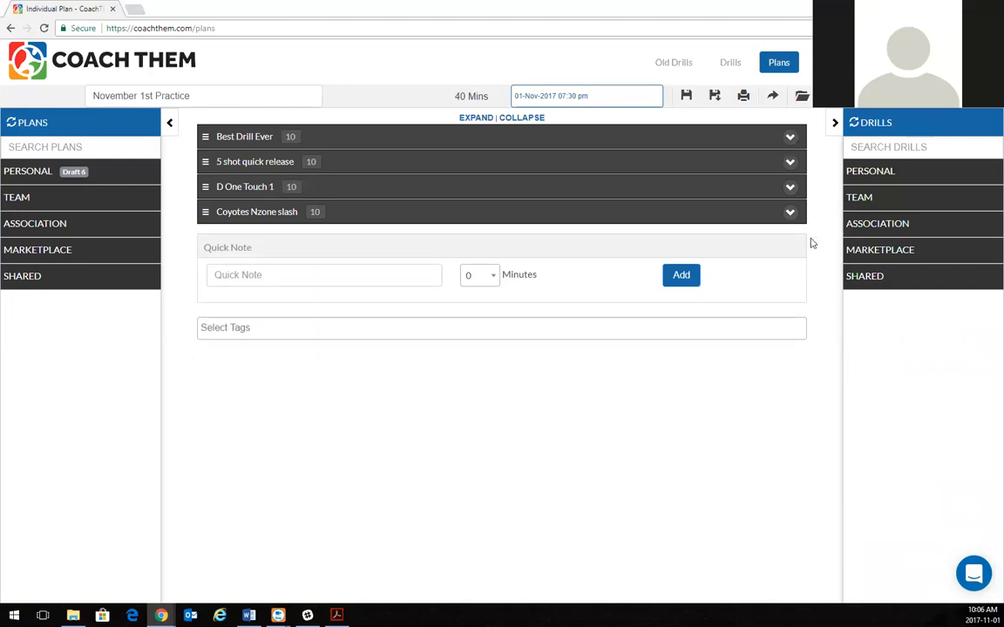
# Search the drills for "shaw" and add the Shaw Breakouts drill to the end of the plan.
pyautogui.click(917, 148)
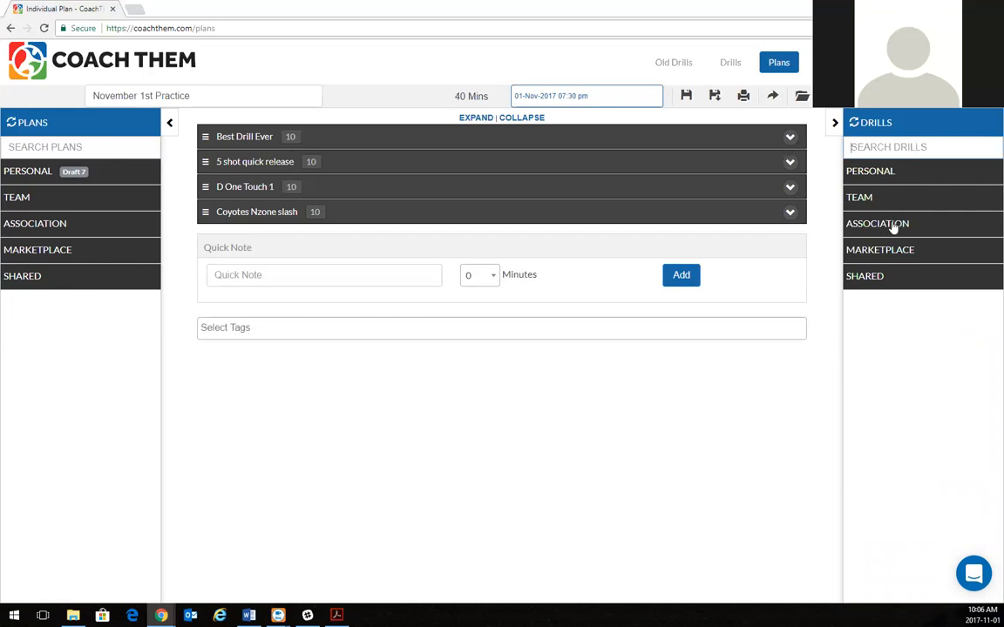
pyautogui.click(875, 146)
pyautogui.write('shaw')
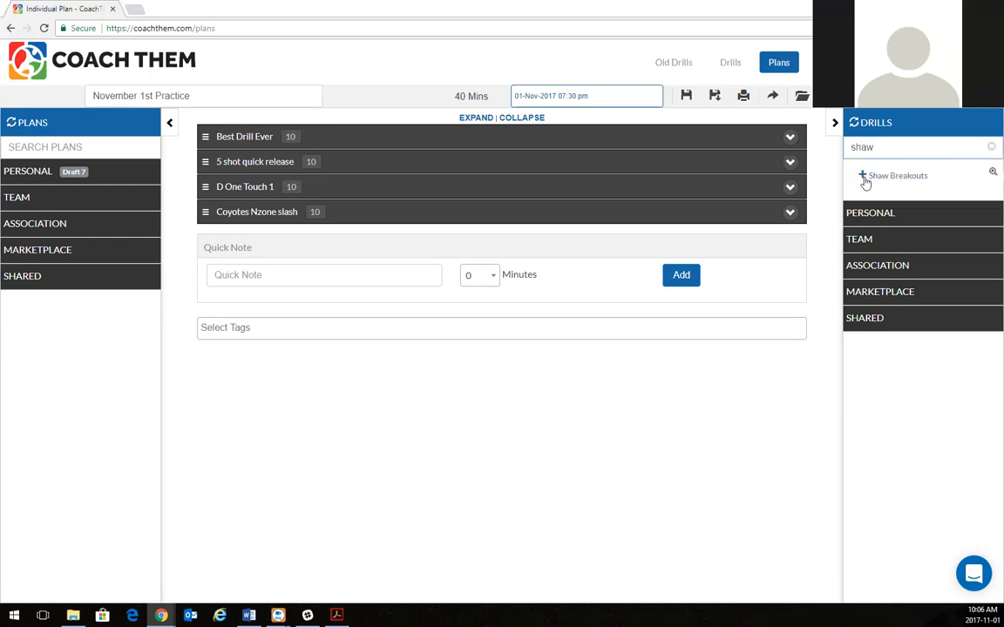
pyautogui.moveTo(865, 181); pyautogui.dragTo(485, 249)
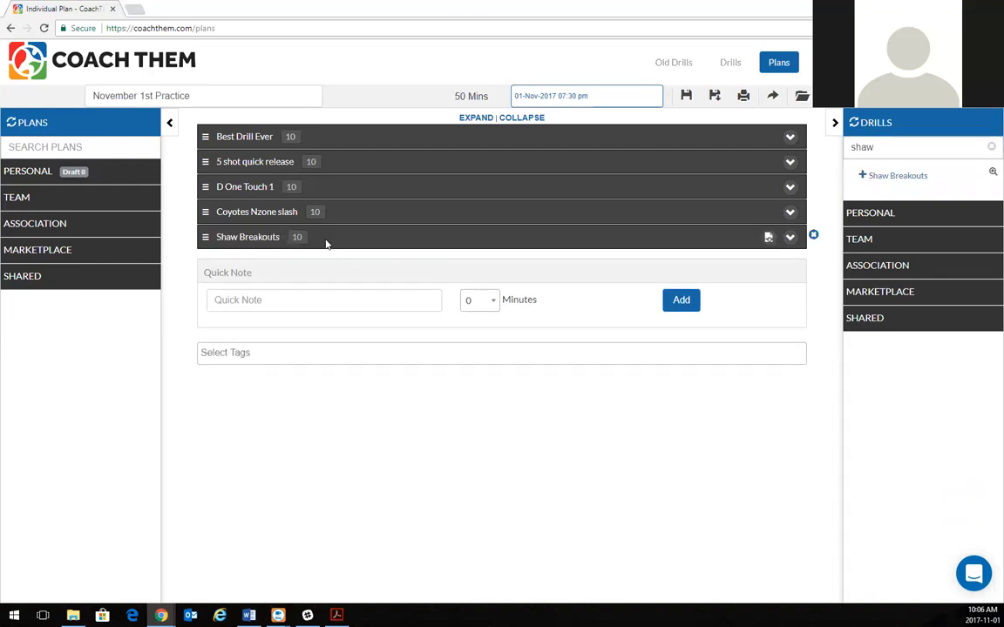
# Add three Water Break quick notes of 2 minutes each to the end of the plan.
pyautogui.click(246, 302)
pyautogui.write('Water Break')
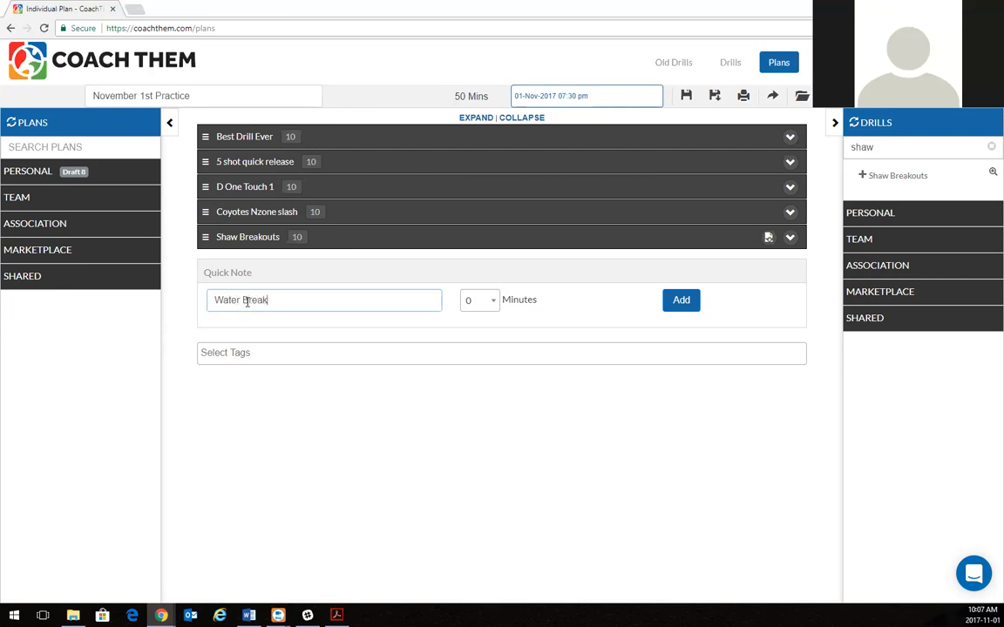
pyautogui.click(493, 301)
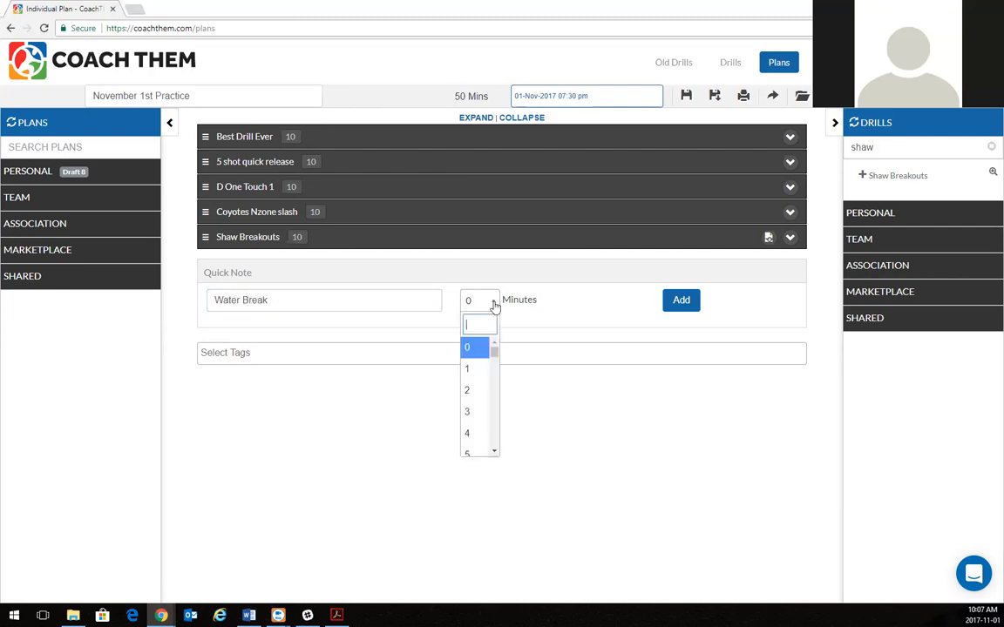
pyautogui.click(474, 391)
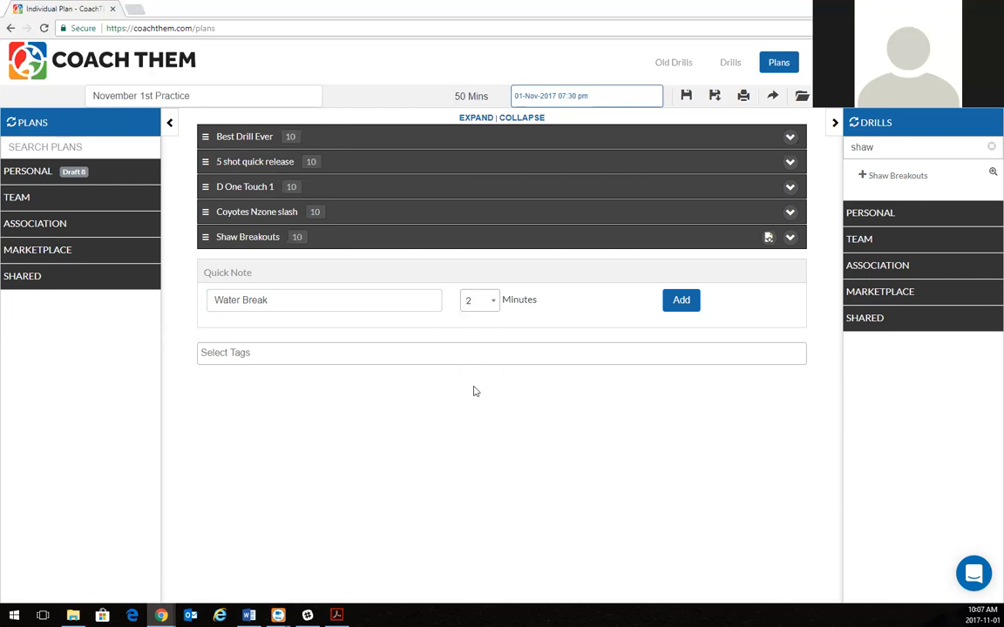
pyautogui.click(696, 305)
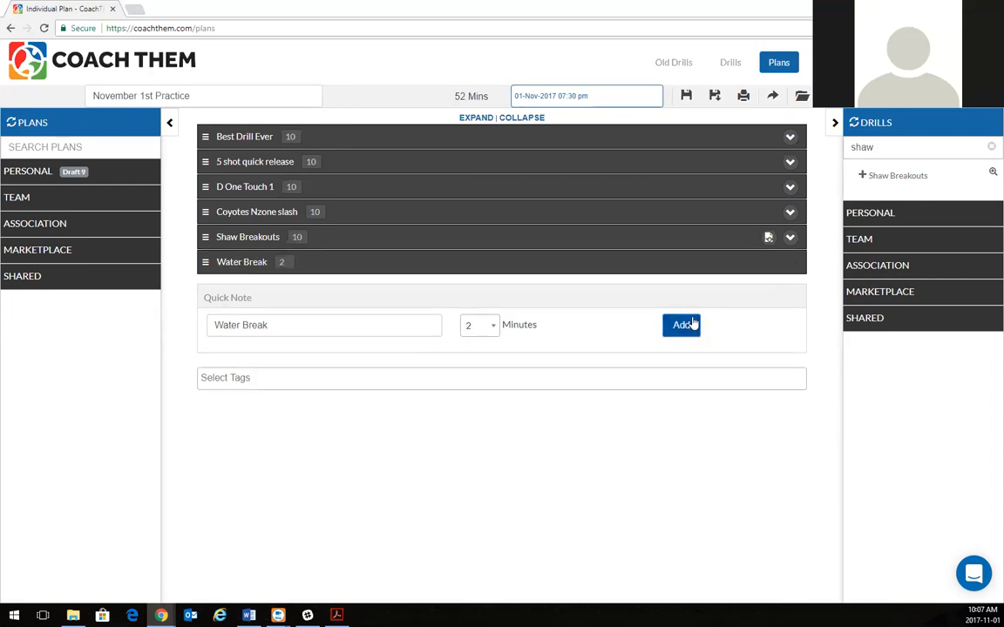
pyautogui.click(694, 325)
pyautogui.click(685, 351)
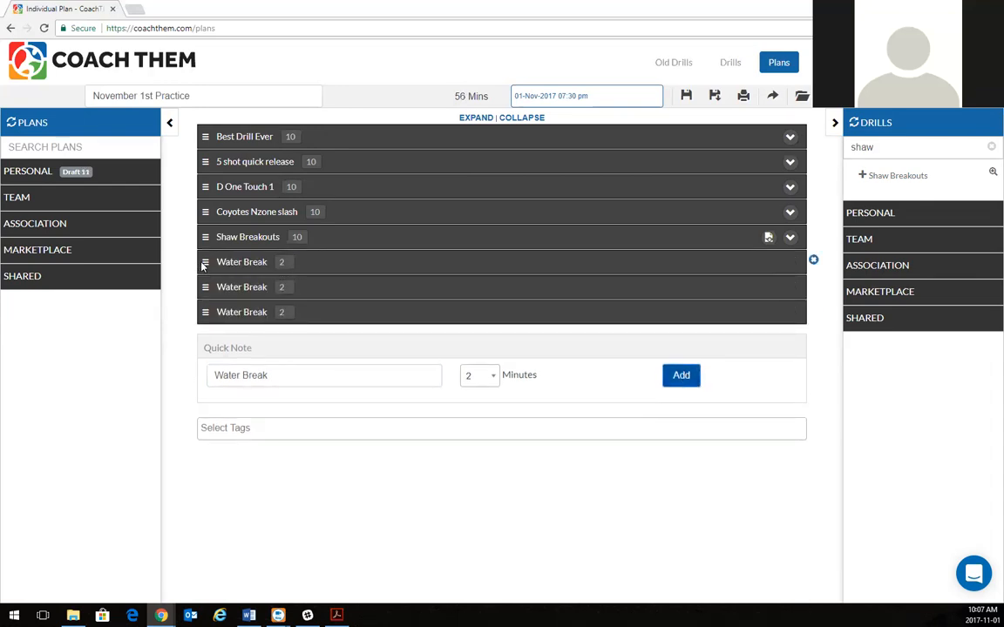
# Move the three Water Break notes to follow the Best Drill Ever, 5 shot quick release and D One Touch 1 drills.
pyautogui.moveTo(203, 261); pyautogui.dragTo(206, 160)
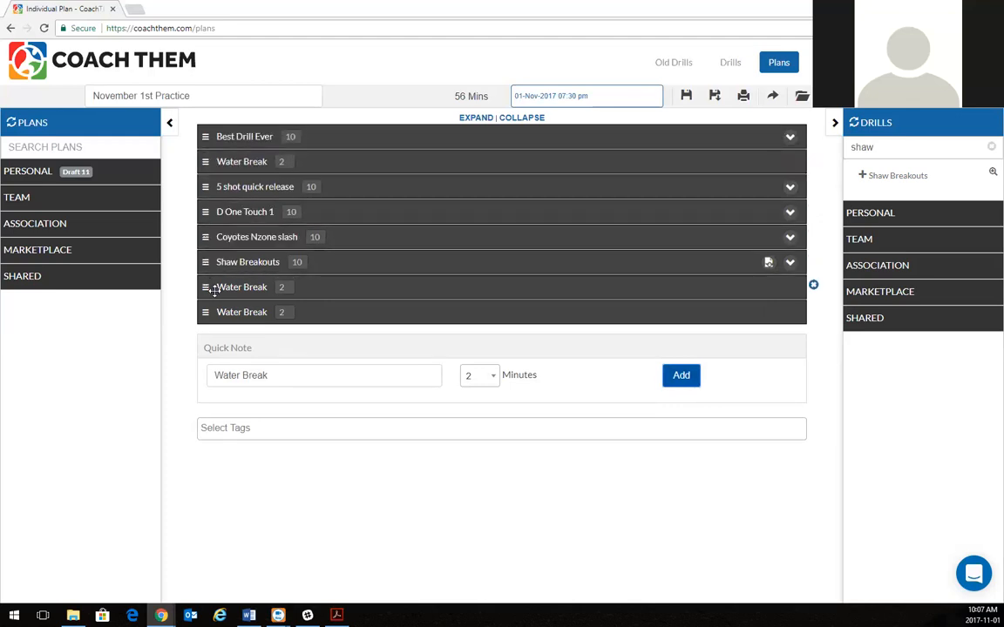
pyautogui.moveTo(207, 286); pyautogui.dragTo(202, 209)
pyautogui.moveTo(202, 312); pyautogui.dragTo(202, 261)
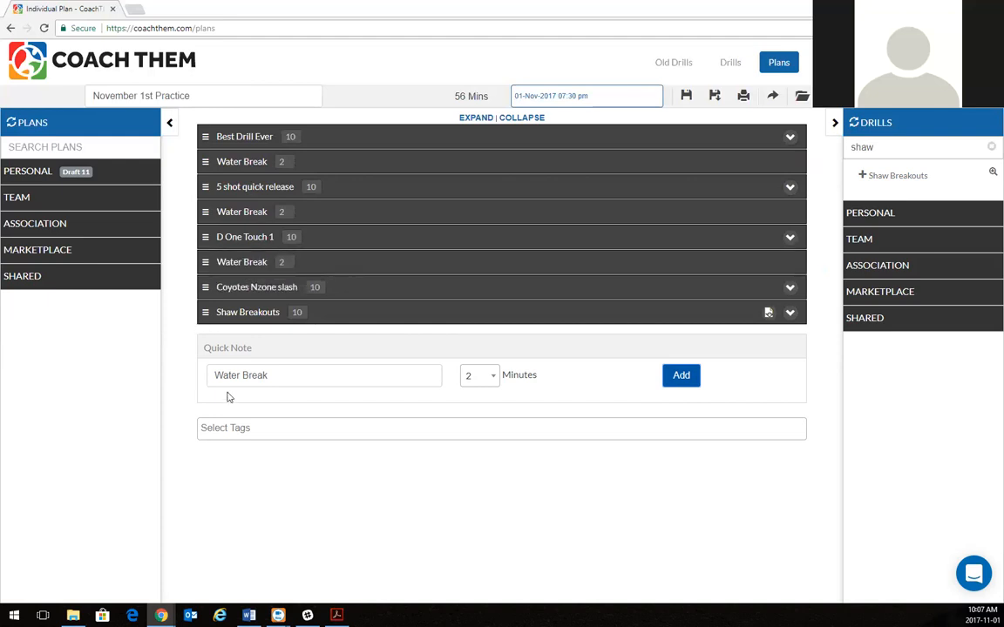
# Add a 4-minute quick note reading "Water Break/ Team Discussion" to the end of the plan.
pyautogui.doubleClick(264, 377)
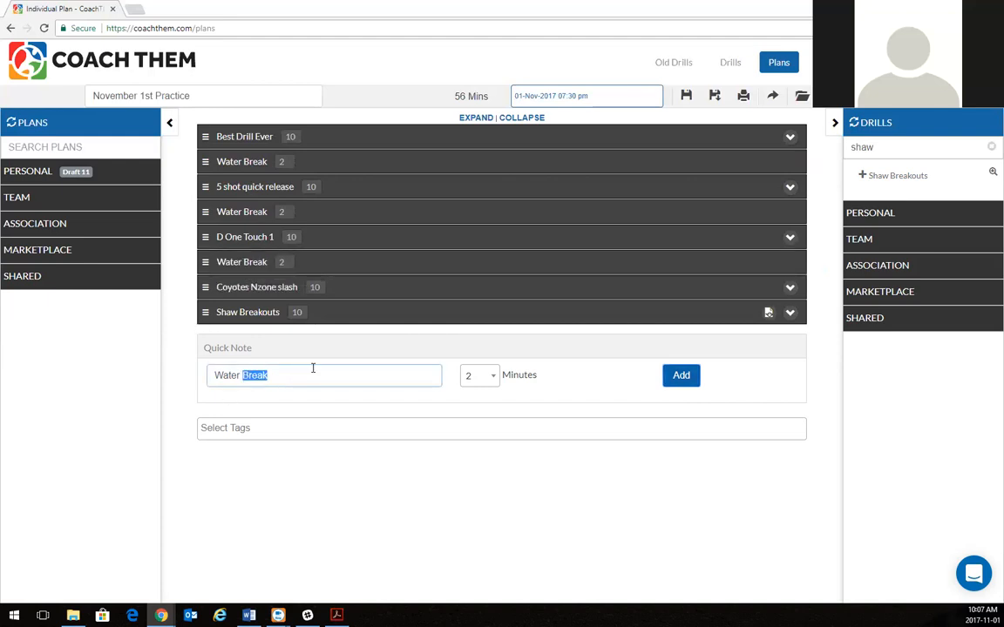
pyautogui.tripleClick(295, 384)
pyautogui.click(295, 386)
pyautogui.write('/ Tr')
pyautogui.write('am Discussion')
pyautogui.click(482, 380)
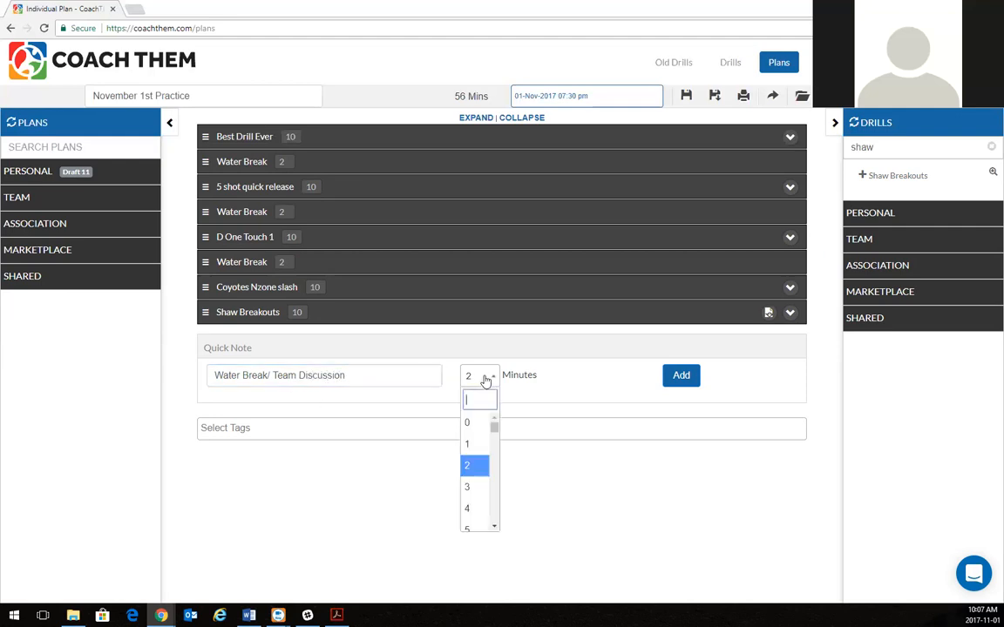
pyautogui.click(471, 517)
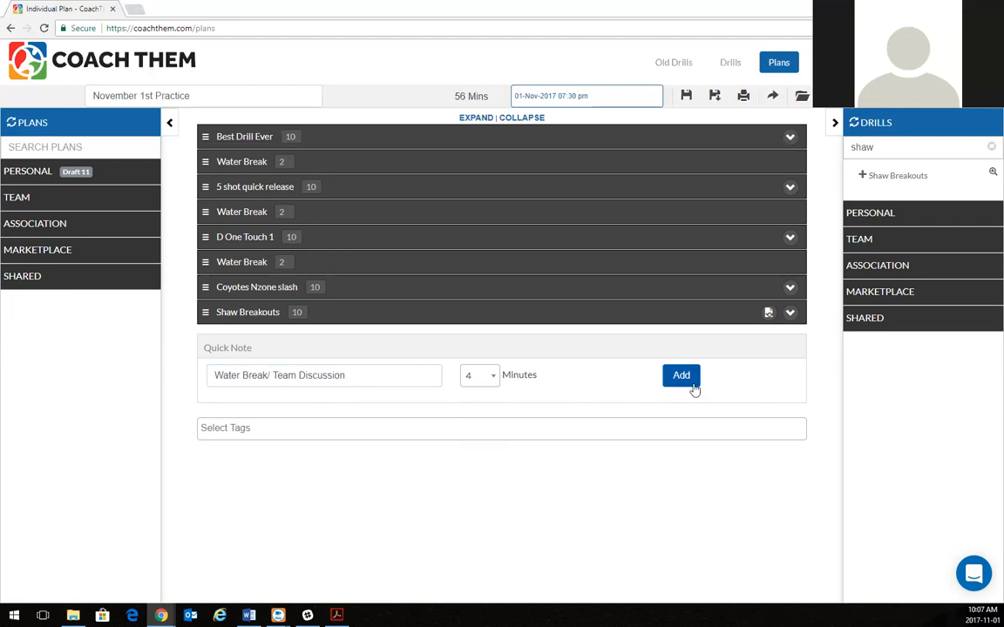
pyautogui.click(688, 380)
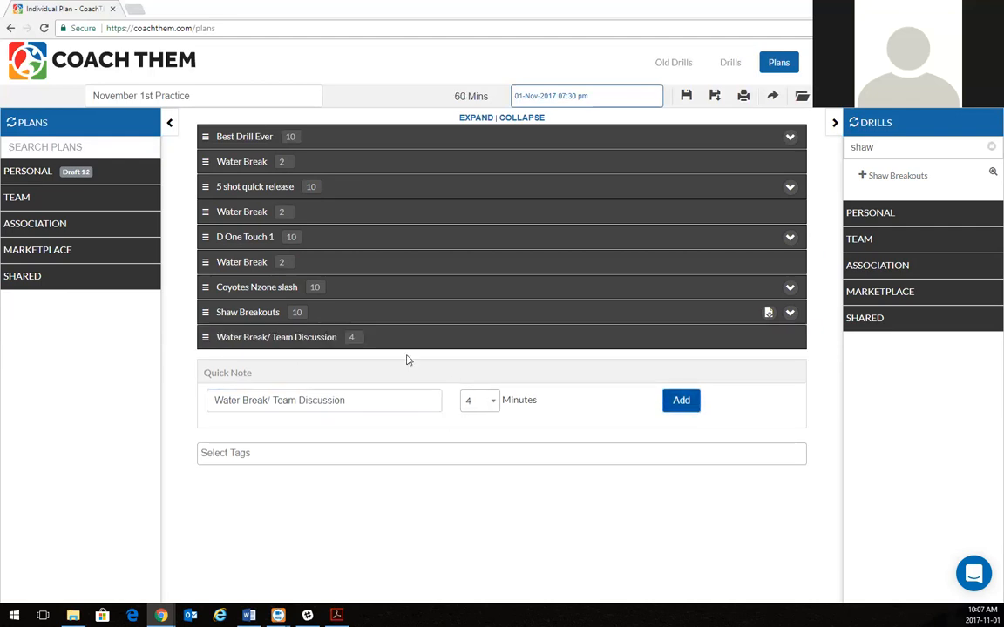
pyautogui.moveTo(478, 98); pyautogui.dragTo(443, 98)
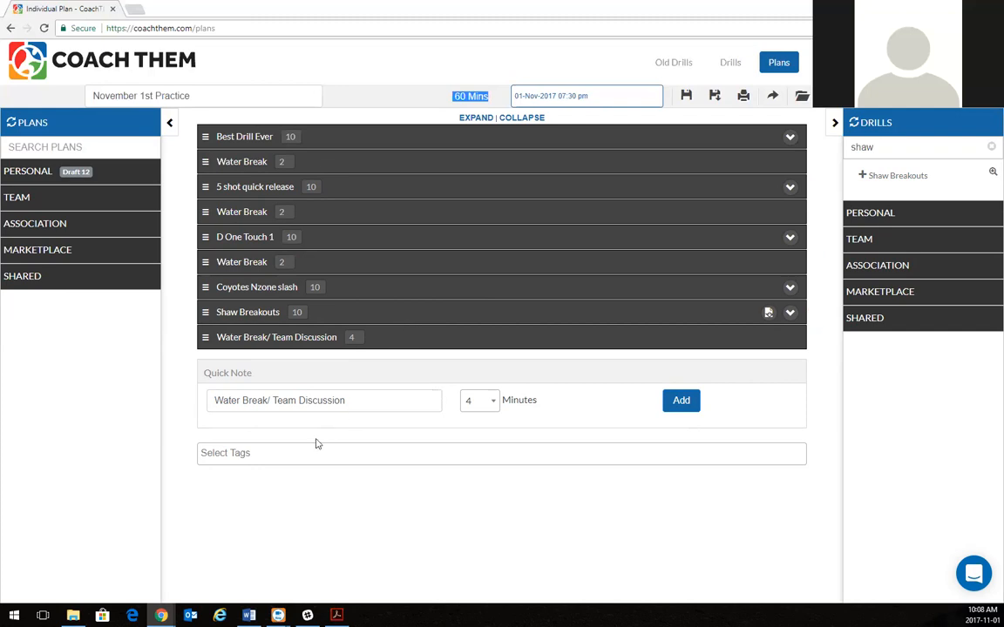
# Add a 20-minute quick note reading "Full Ice Scrimmage" to the end of the plan.
pyautogui.click(399, 397)
pyautogui.hotkey('ctrl', 'a')
pyautogui.press('BackSpace')
pyautogui.write('Scrimmage')
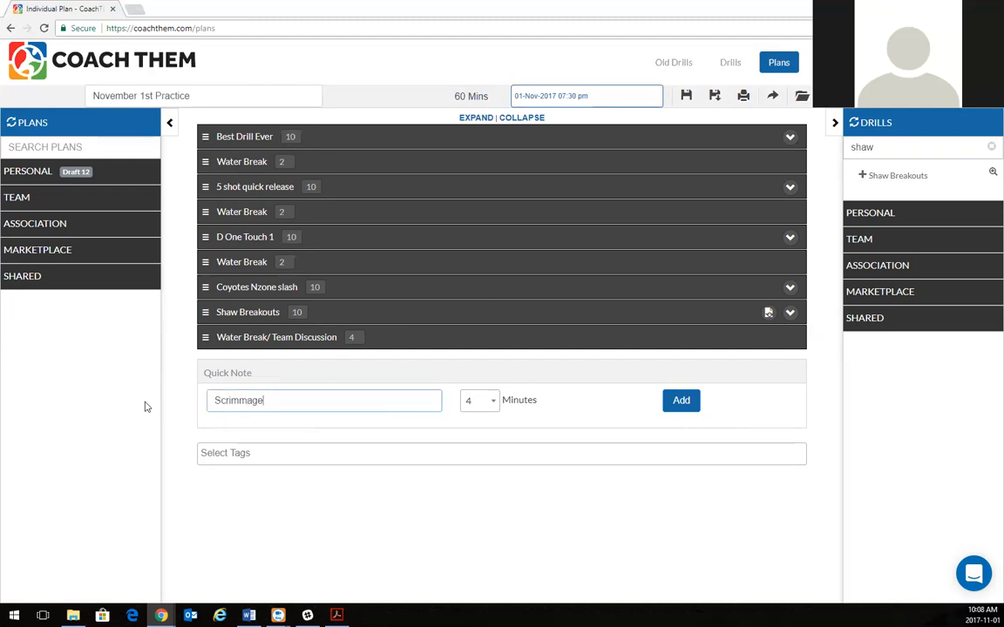
pyautogui.click(479, 401)
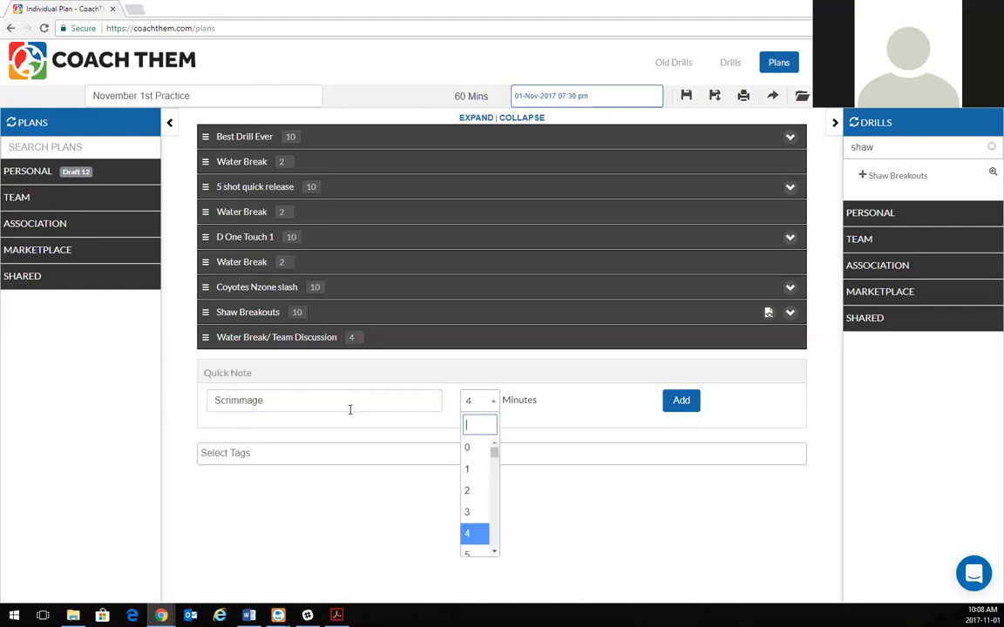
pyautogui.click(215, 400)
pyautogui.write('Full Ice')
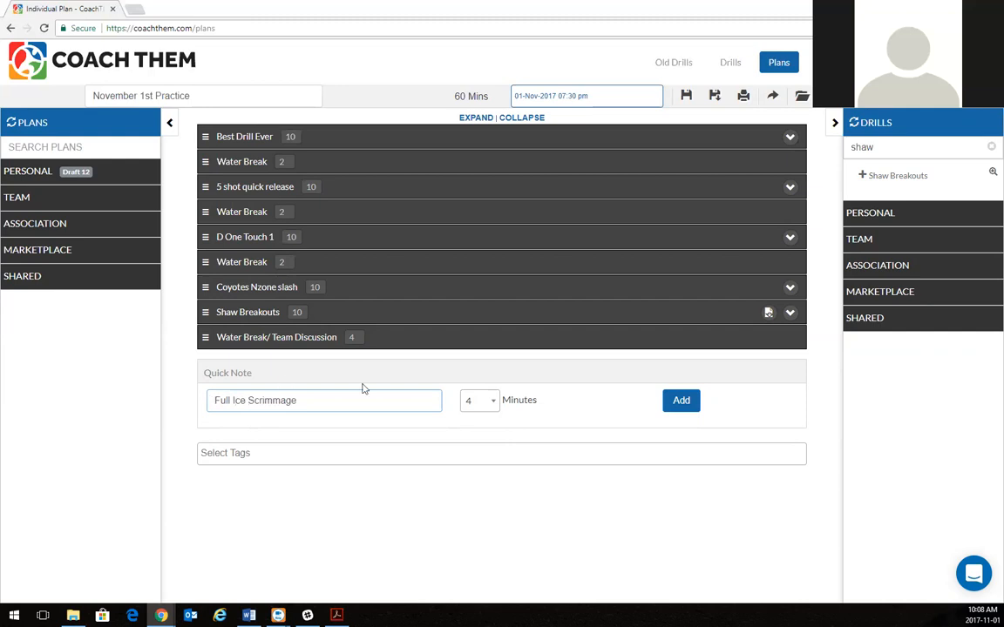
pyautogui.click(478, 401)
pyautogui.write('20')
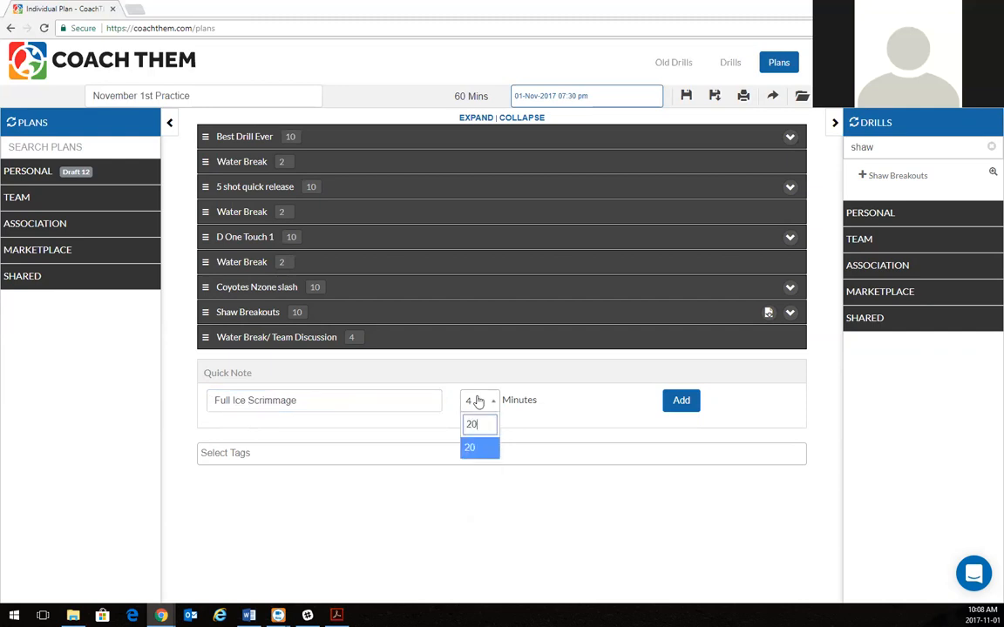
pyautogui.click(470, 447)
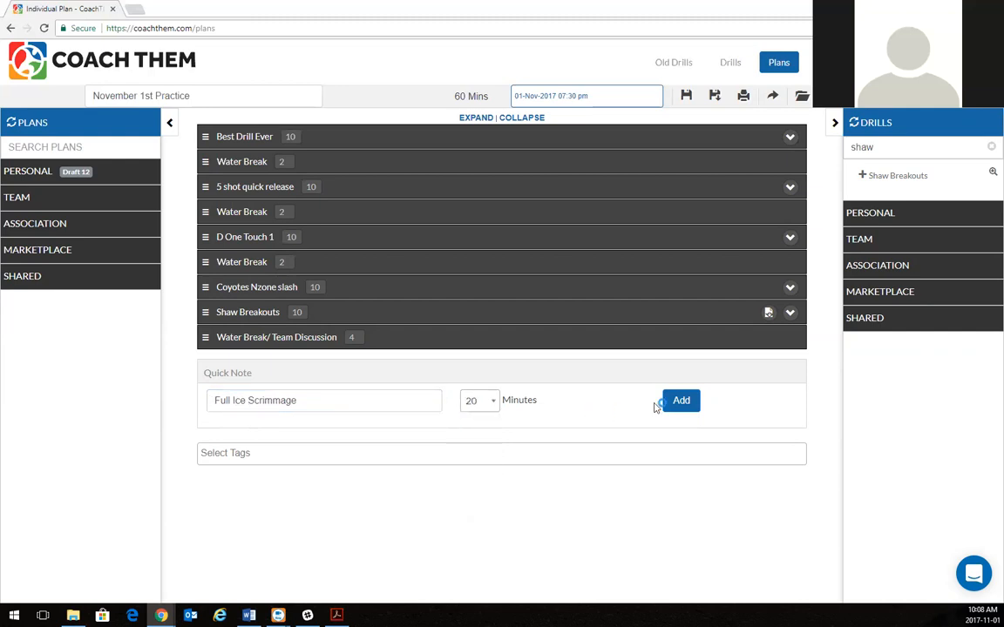
pyautogui.click(680, 401)
pyautogui.moveTo(450, 94); pyautogui.dragTo(490, 95)
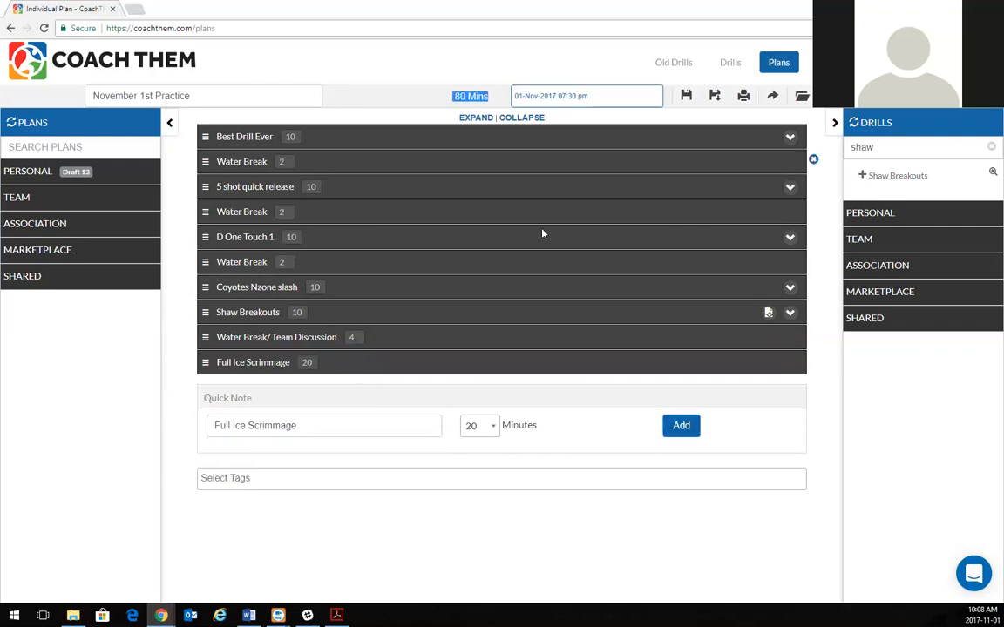
# Clear the drill search, tag the plan with November and look through the other available tags.
pyautogui.click(376, 503)
pyautogui.click(991, 148)
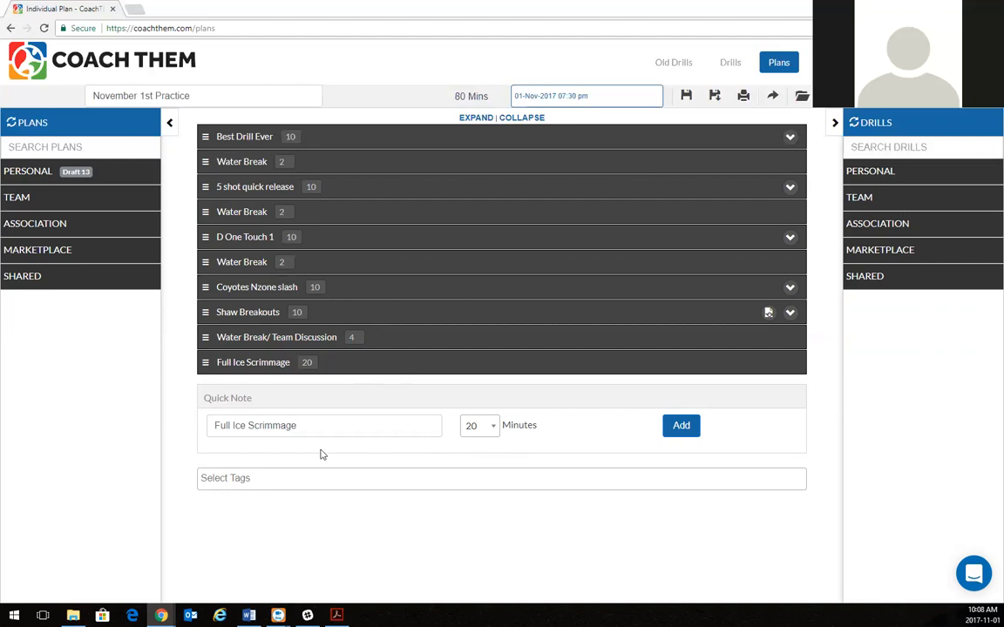
pyautogui.click(286, 485)
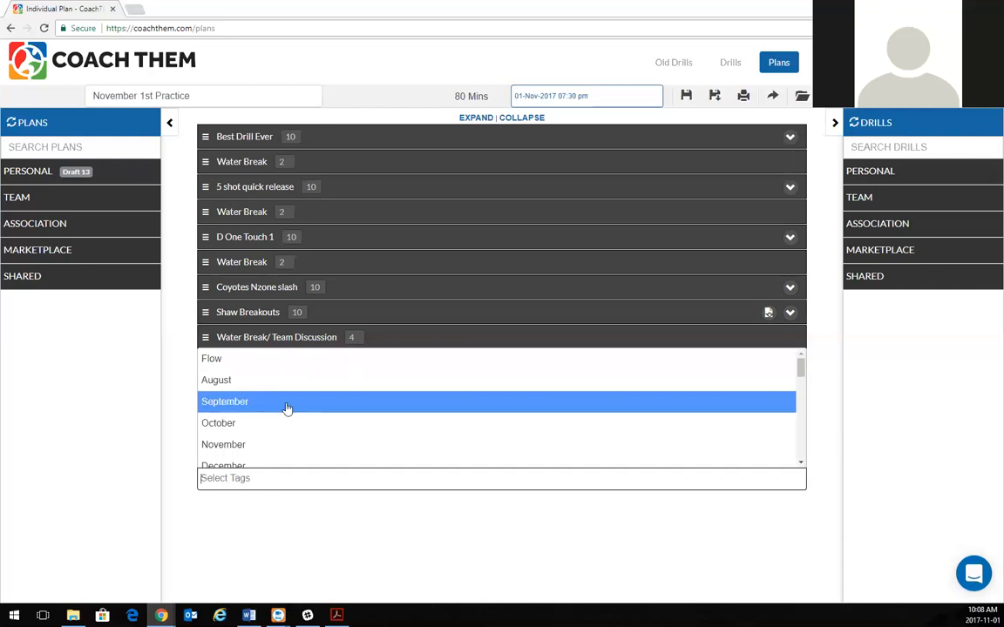
pyautogui.click(228, 448)
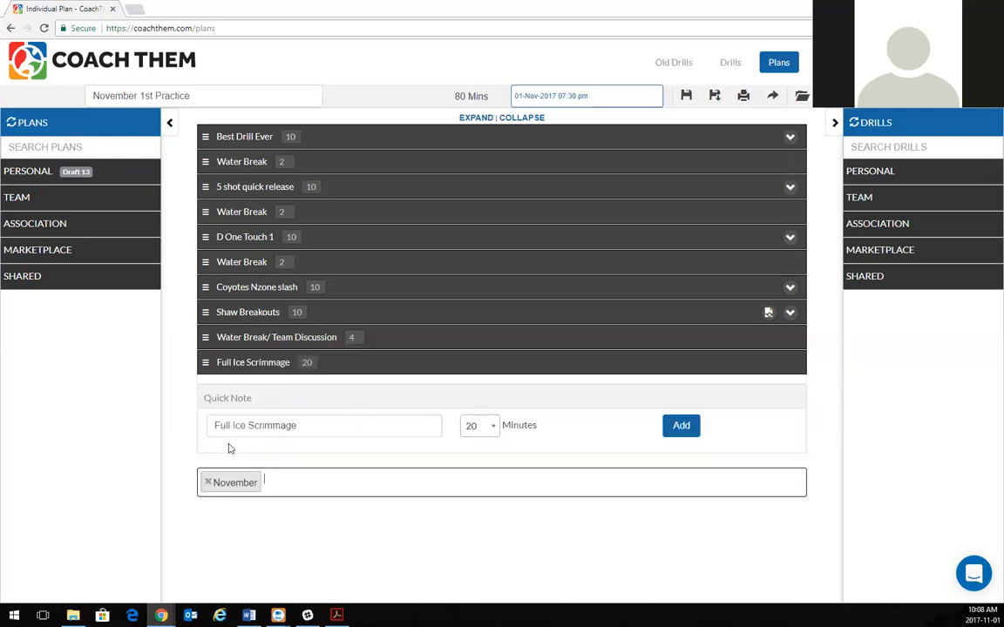
pyautogui.click(290, 479)
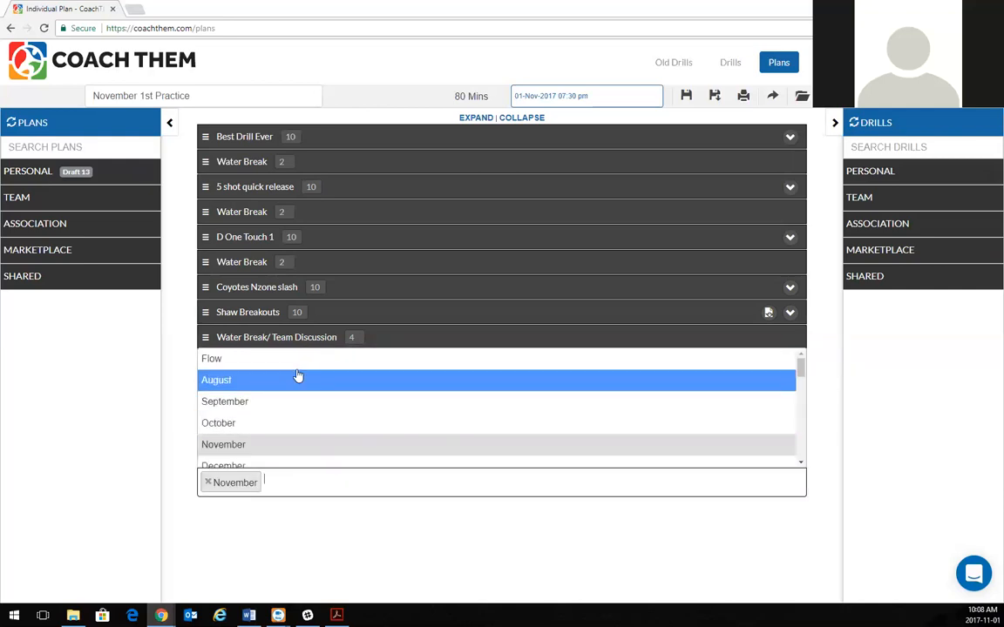
pyautogui.scroll(-3, 302, 401)
pyautogui.scroll(-2, 303, 401)
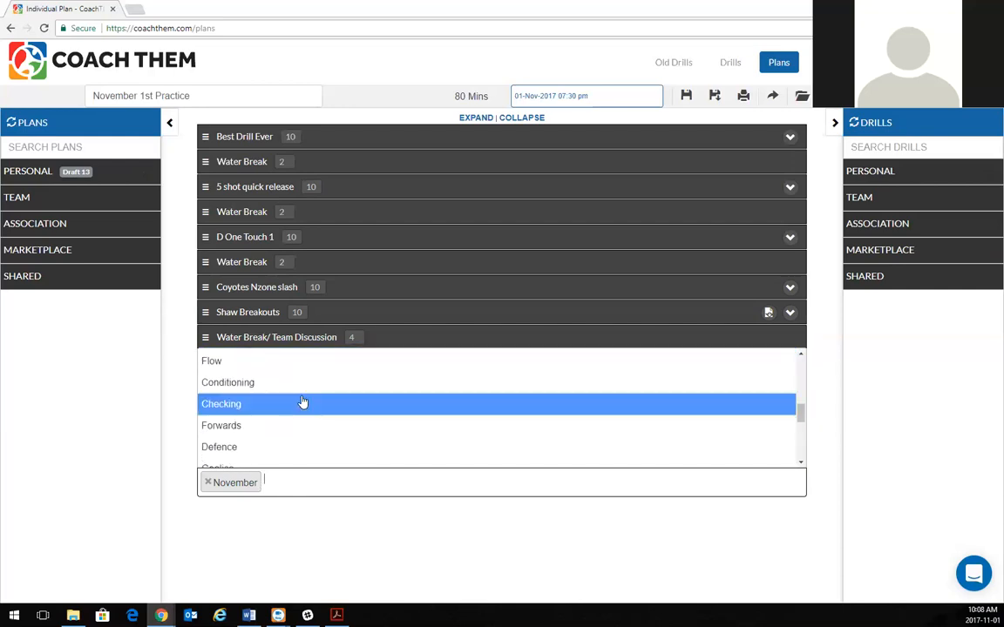
pyautogui.scroll(-3, 303, 401)
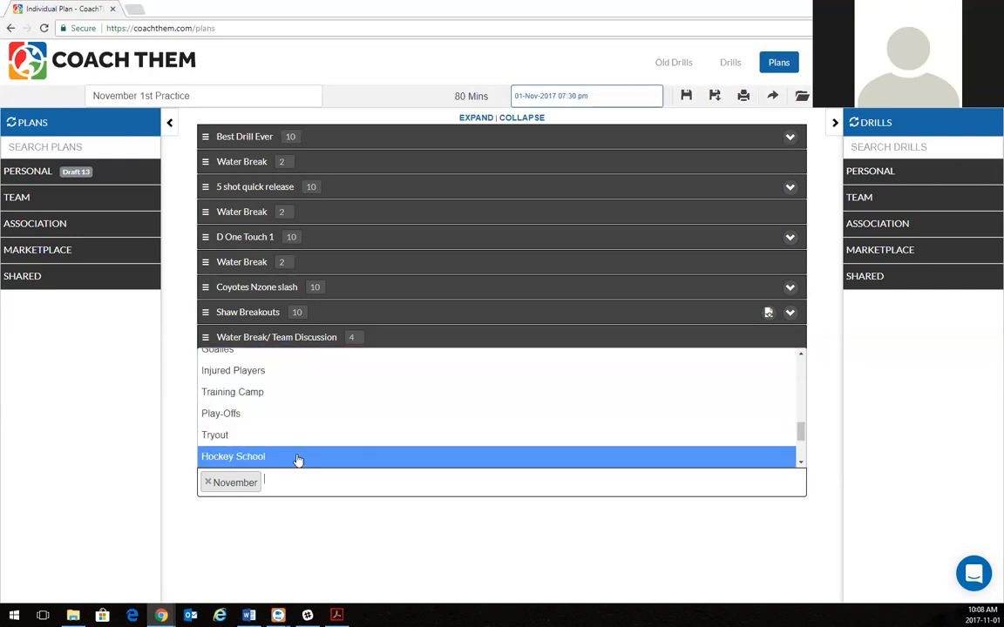
pyautogui.click(380, 523)
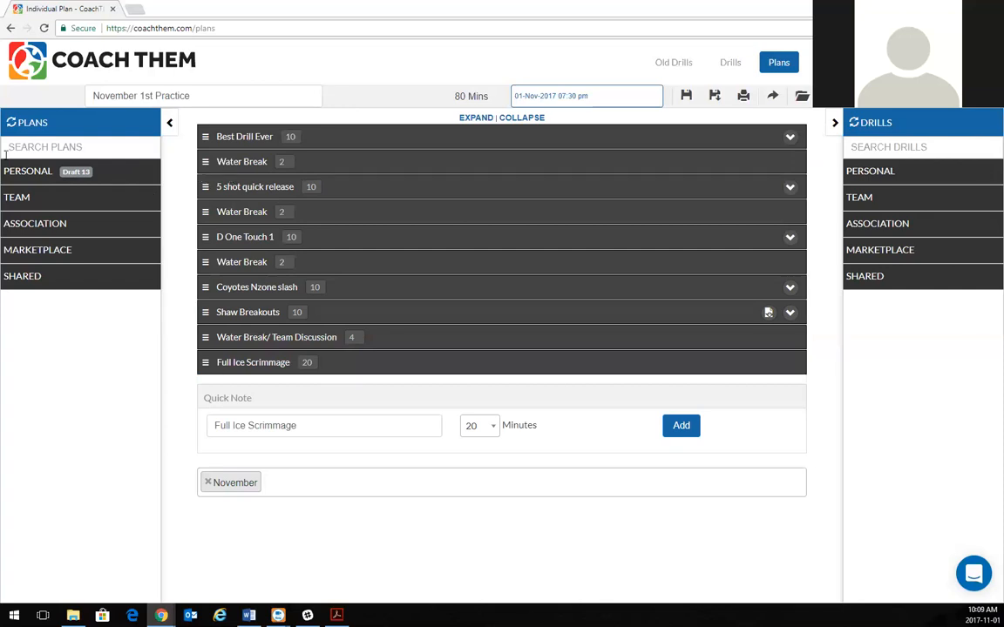
# Review the most recent personal draft of the plan, close the drafts and save the plan.
pyautogui.click(85, 173)
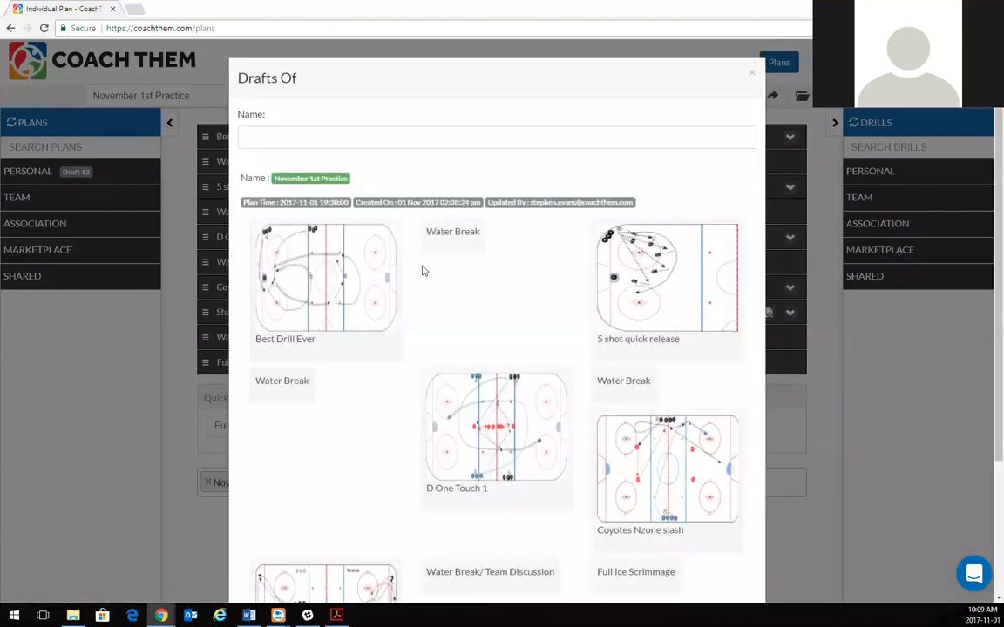
pyautogui.scroll(-1, 422, 271)
pyautogui.scroll(-2, 424, 272)
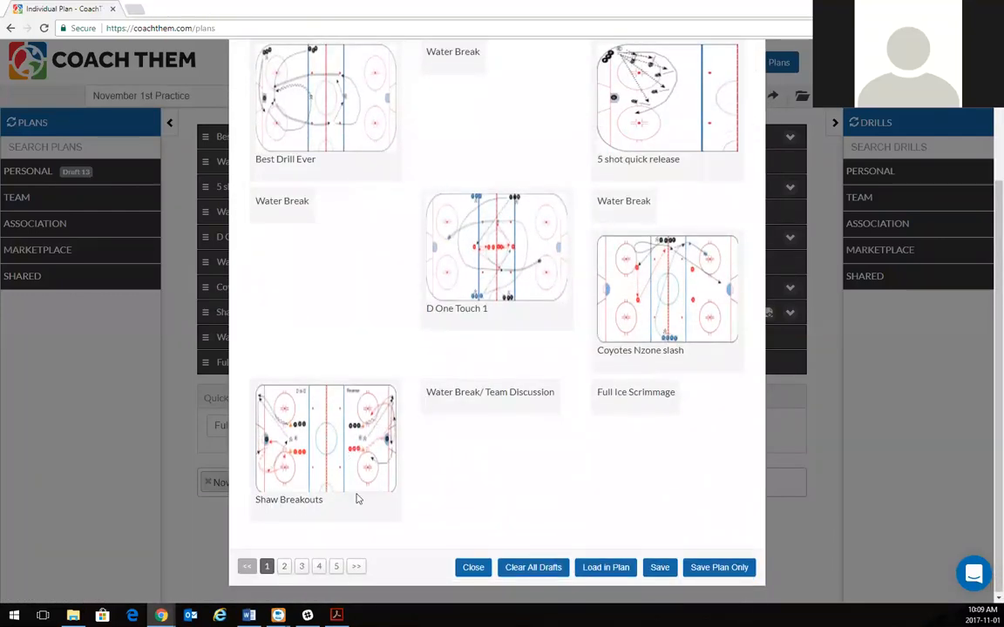
pyautogui.scroll(3, 533, 369)
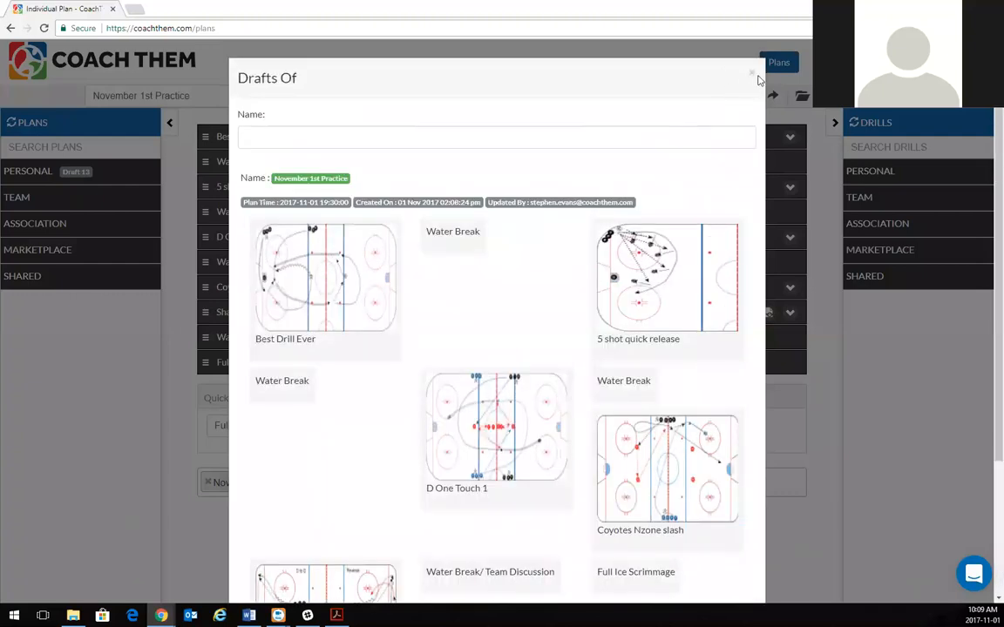
pyautogui.click(752, 74)
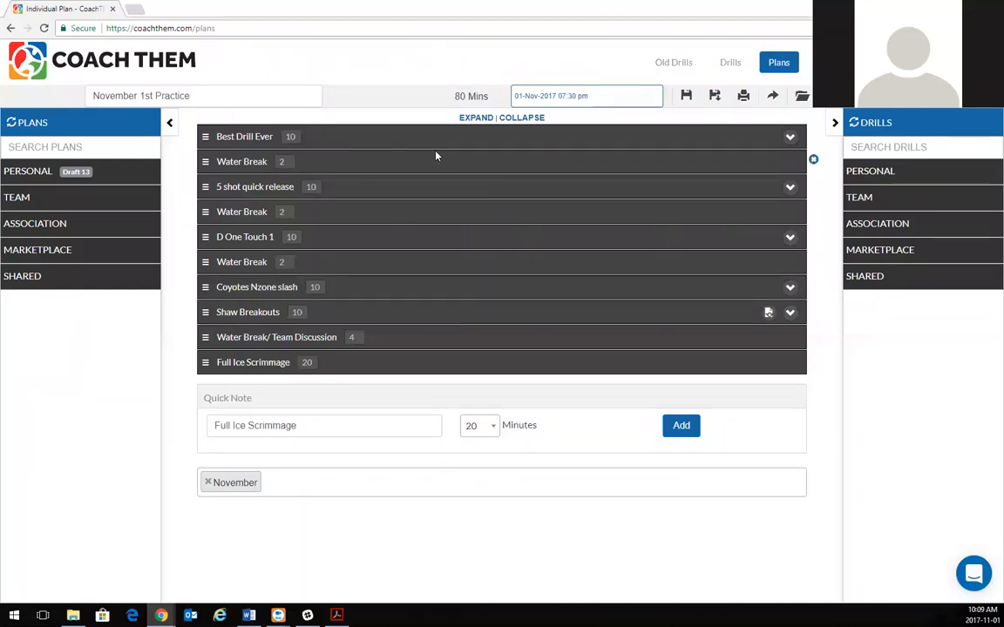
pyautogui.click(686, 98)
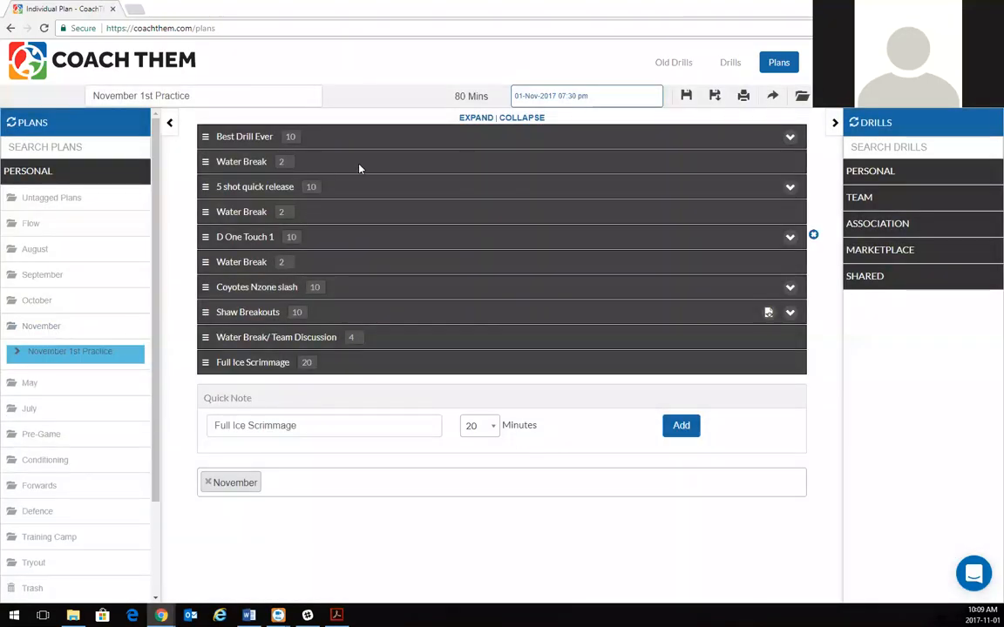
# Expand all drills in the plan, toggle Best Drill Ever's description and examine each drill diagram down to the end of the plan.
pyautogui.click(490, 119)
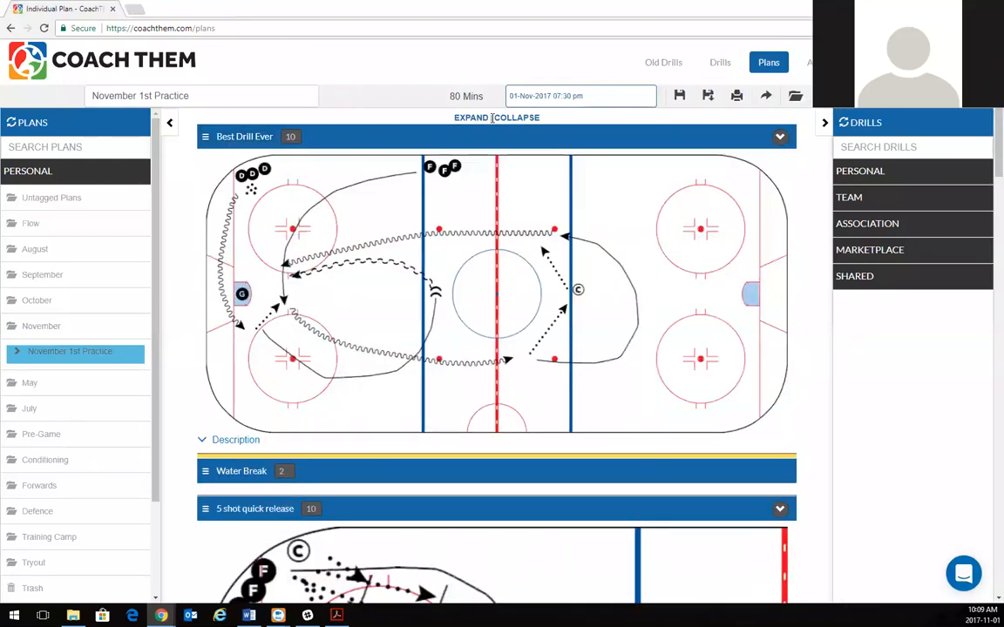
pyautogui.click(228, 441)
pyautogui.click(229, 441)
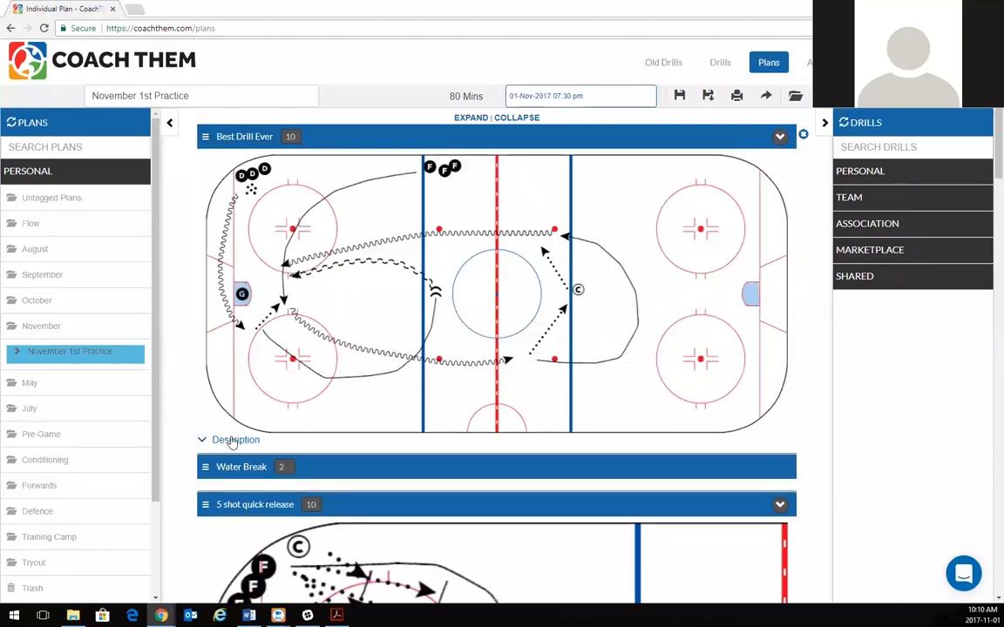
pyautogui.scroll(-2, 269, 408)
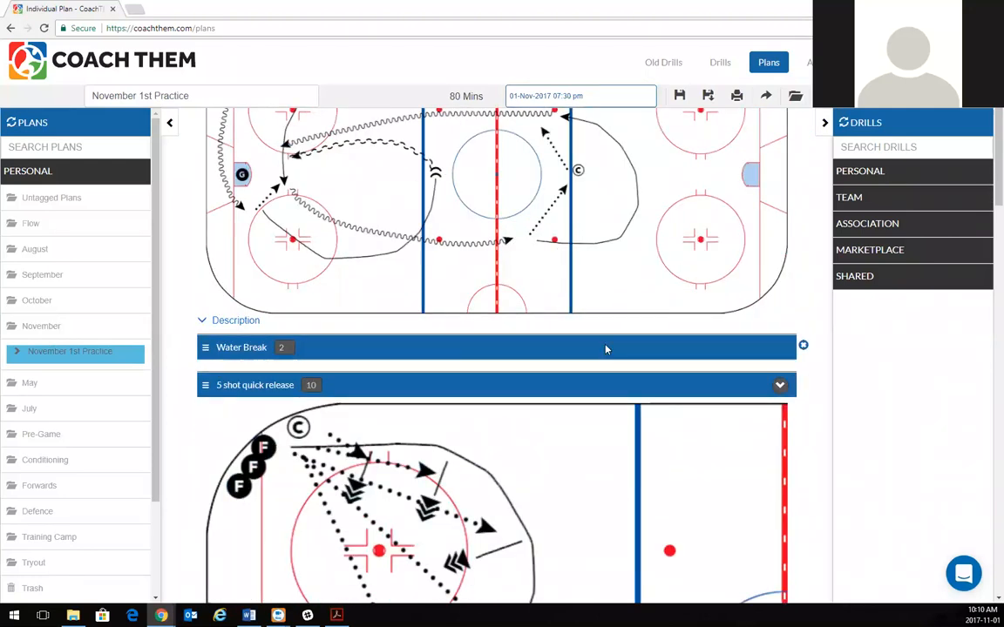
pyautogui.scroll(-2, 381, 354)
pyautogui.scroll(-7, 346, 355)
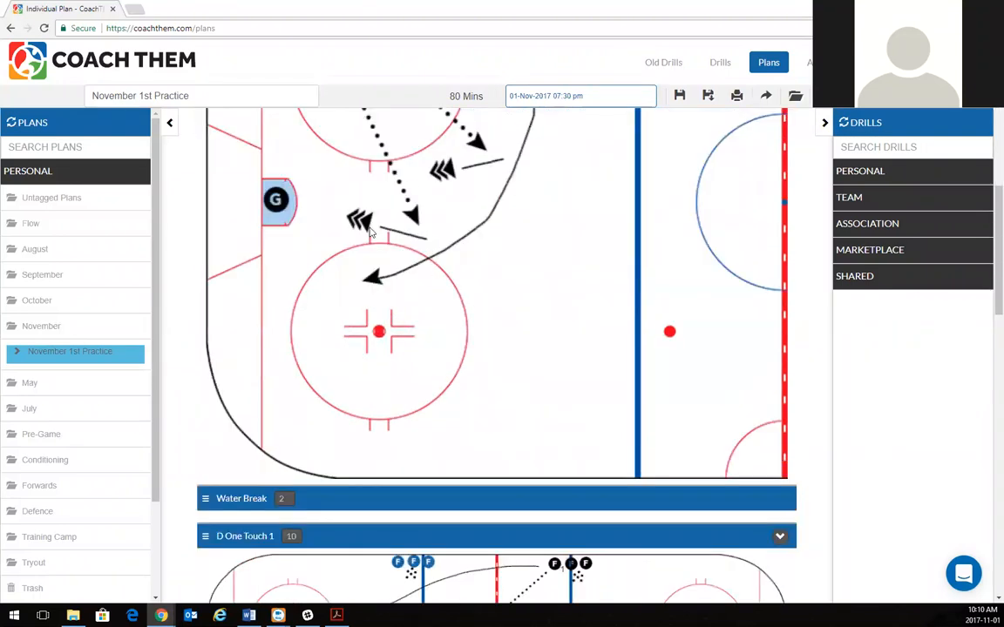
pyautogui.scroll(-5, 378, 260)
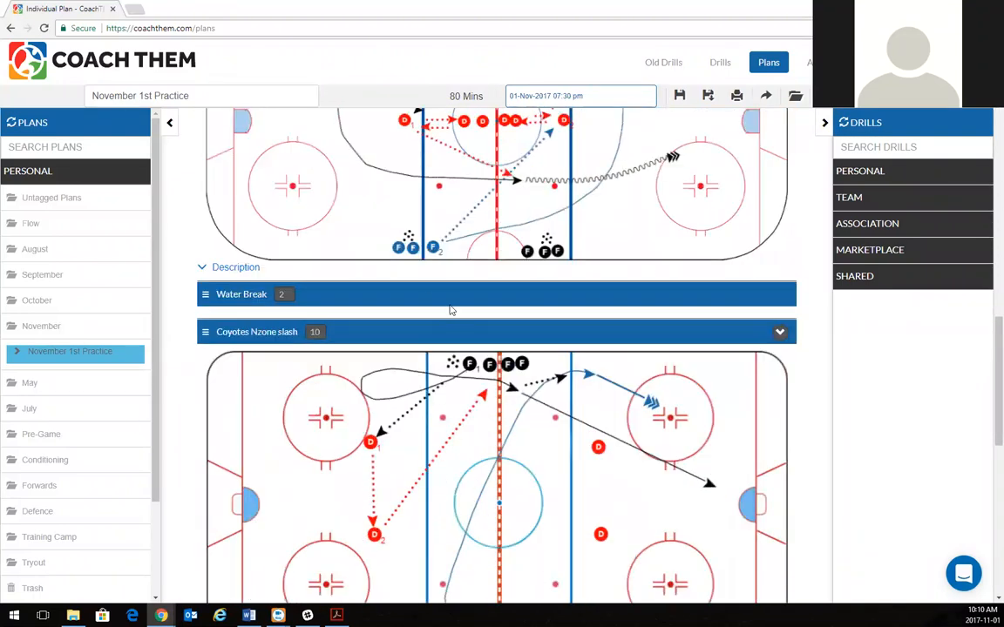
pyautogui.scroll(-5, 447, 309)
pyautogui.scroll(-5, 903, 459)
pyautogui.scroll(20, 859, 441)
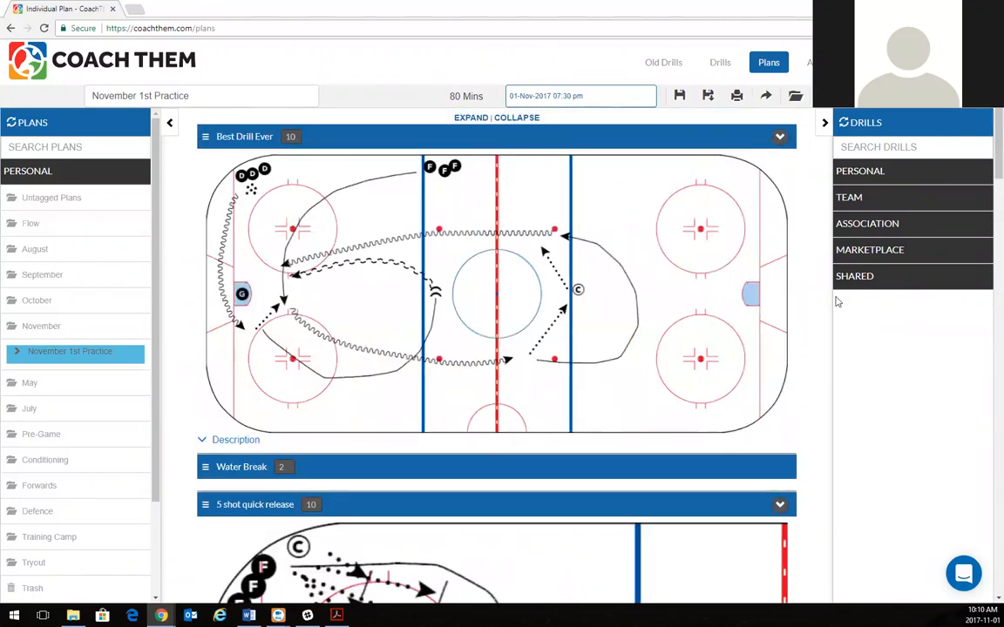
# Collapse all drills in the plan, and expand and collapse Best Drill Ever on its own.
pyautogui.click(514, 120)
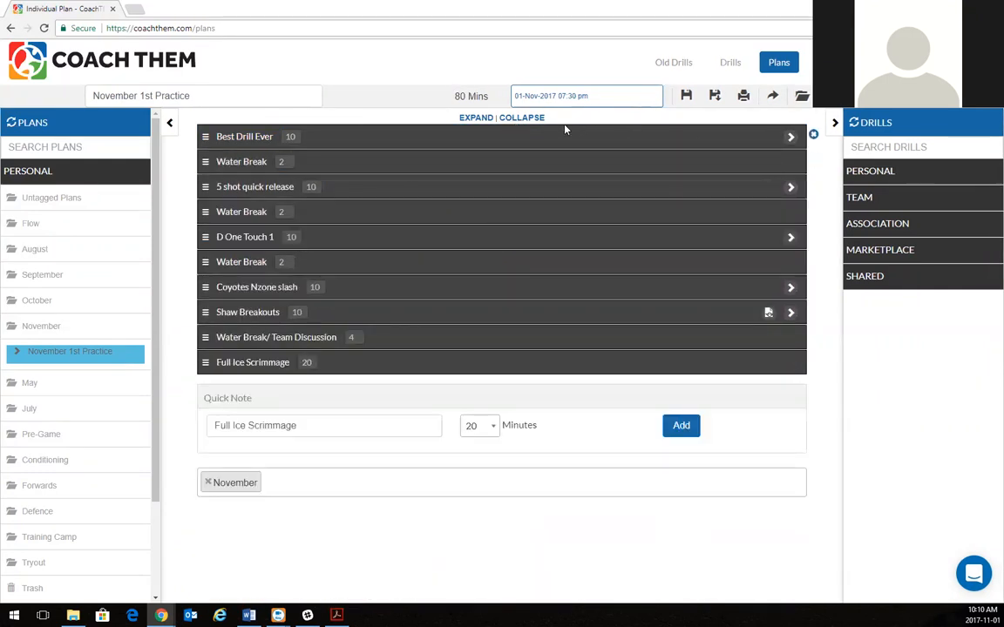
pyautogui.click(793, 142)
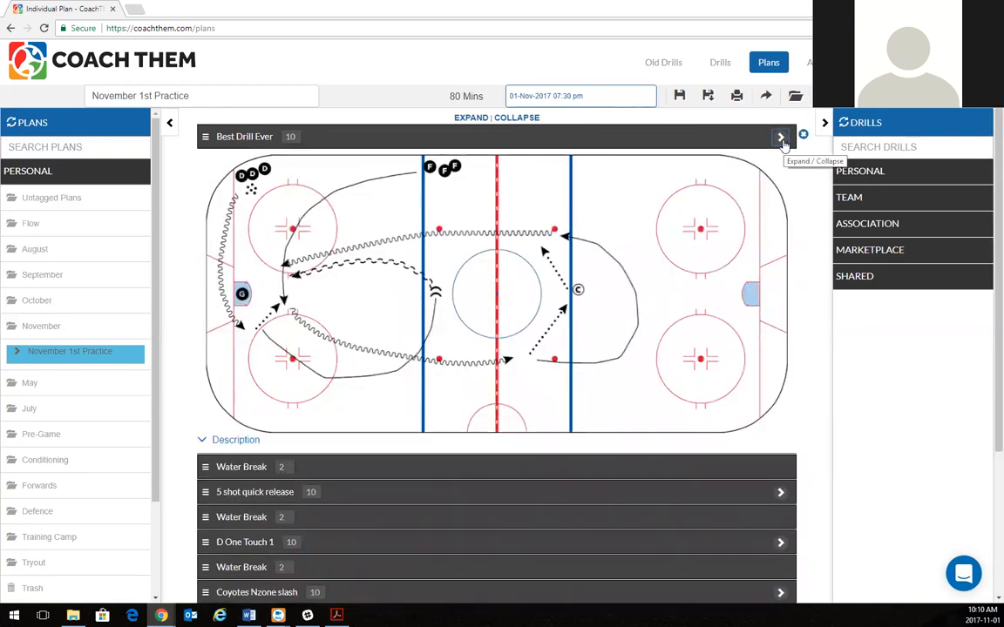
pyautogui.click(781, 140)
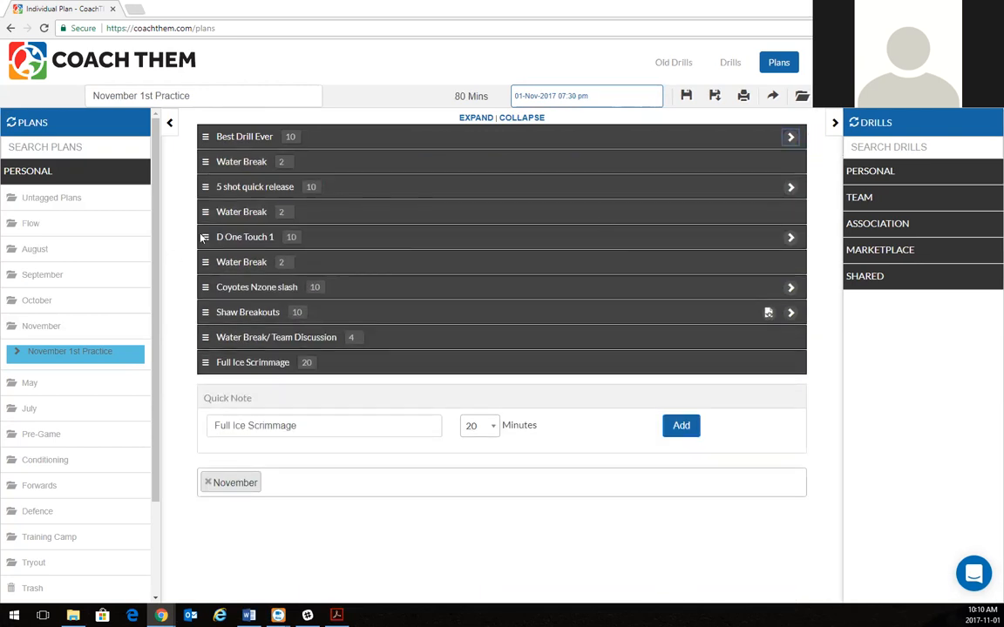
# Hide the plans and drills lists and expand all drills to view their diagrams at full width.
pyautogui.click(173, 131)
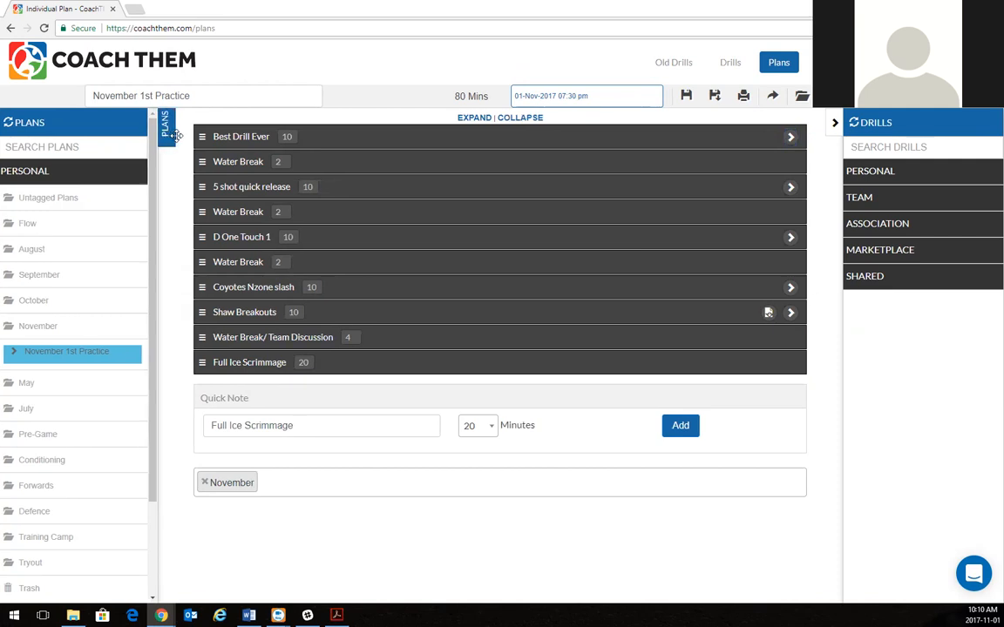
pyautogui.click(835, 125)
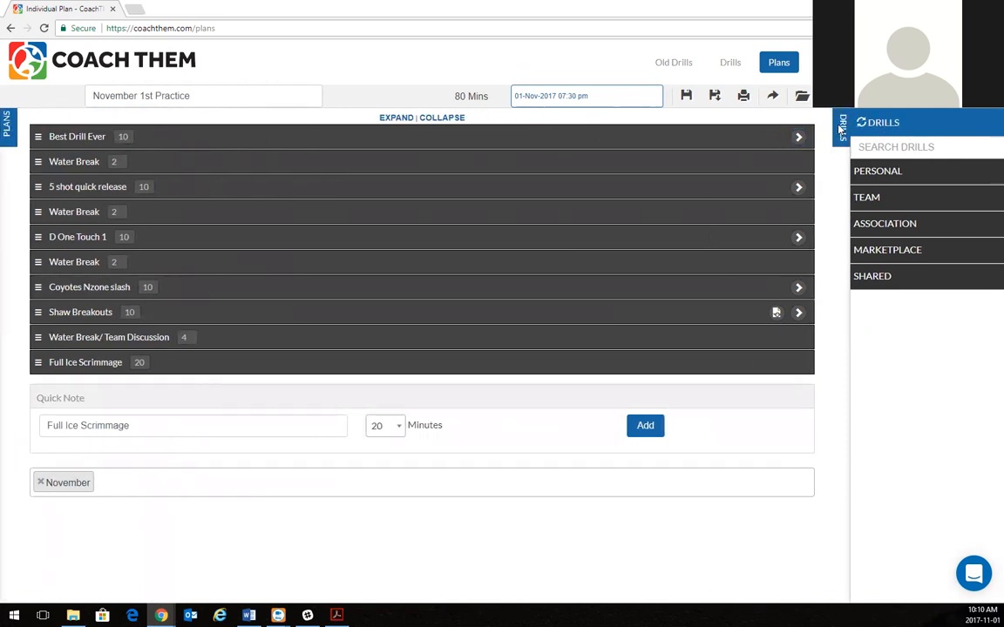
pyautogui.click(488, 117)
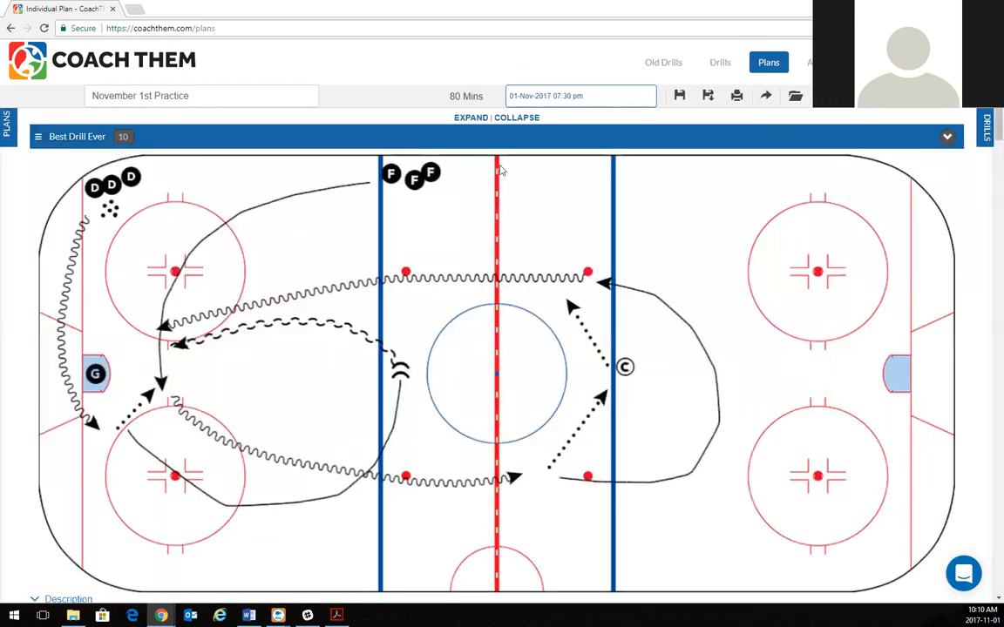
pyautogui.scroll(-2, 505, 185)
pyautogui.scroll(1, 507, 211)
pyautogui.scroll(1, 507, 212)
# Show the plans and drills lists again and collapse the personal plan folders.
pyautogui.click(6, 125)
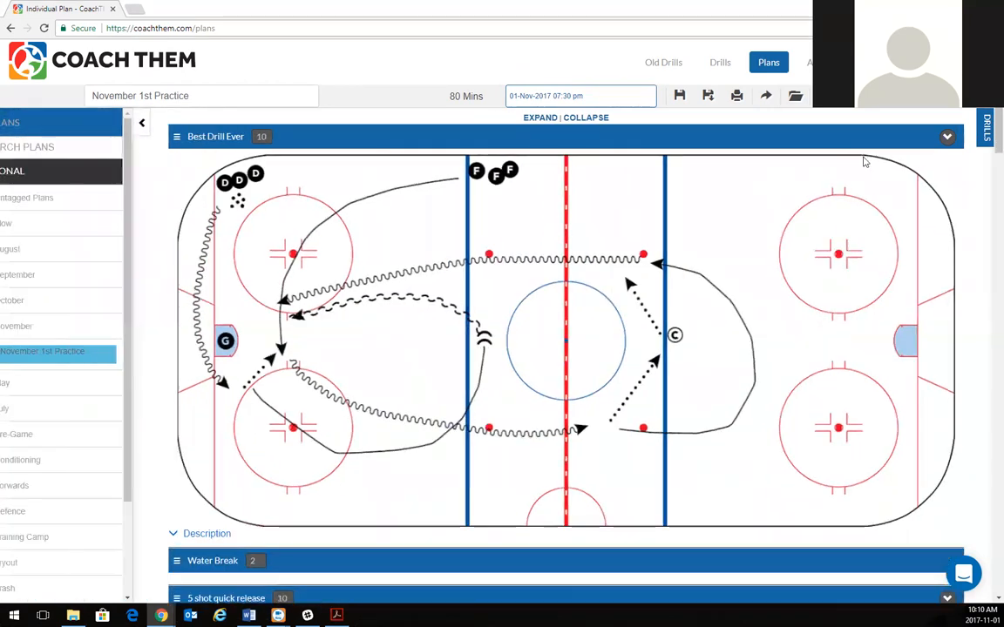
pyautogui.click(986, 142)
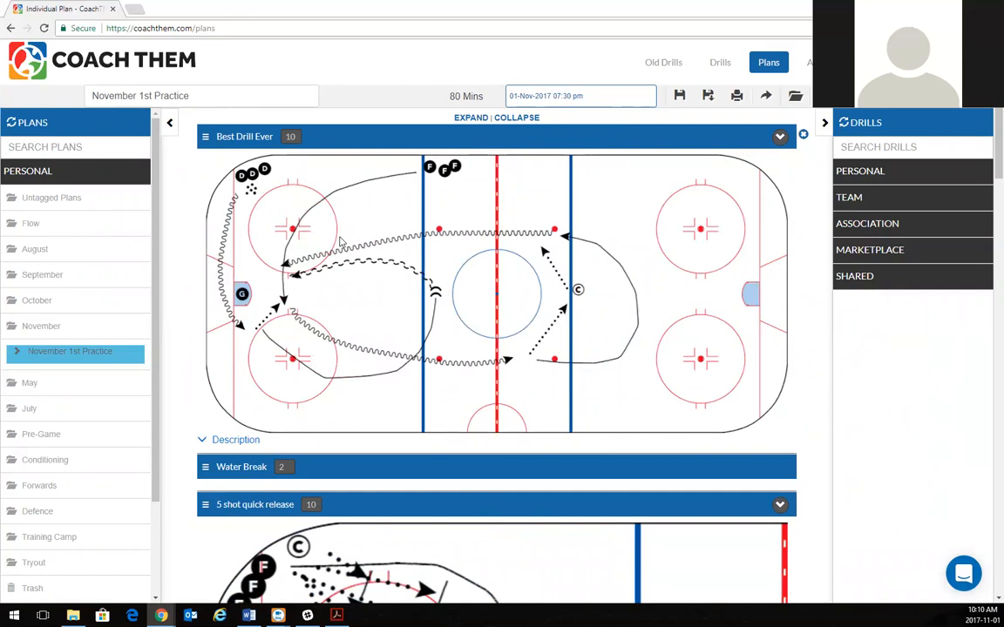
pyautogui.click(36, 174)
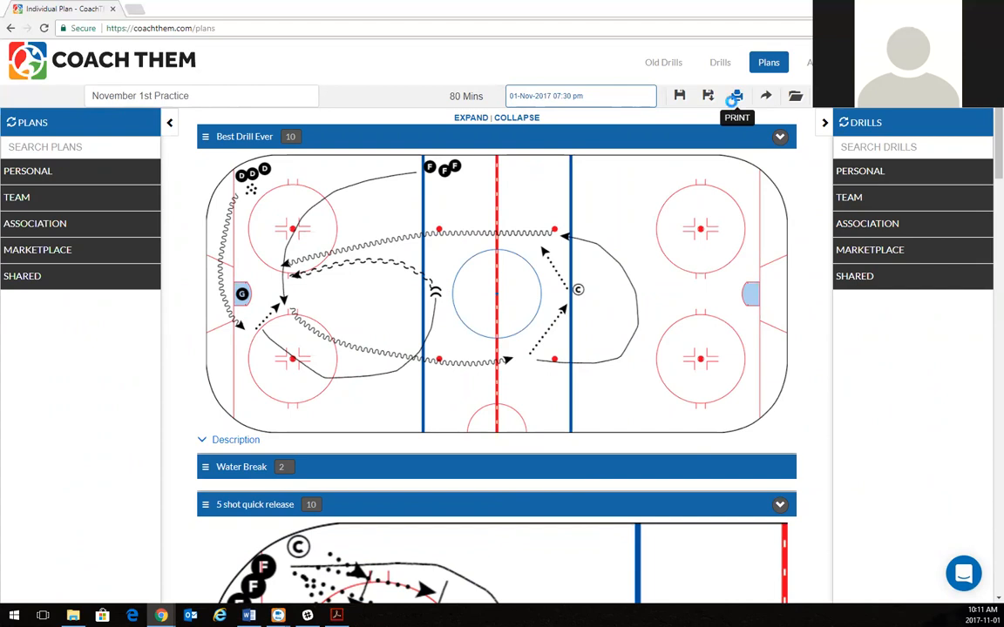
# Generate the plan's printout with Template 1, using practice number 1 and the Team CoachThem logo.
pyautogui.click(737, 98)
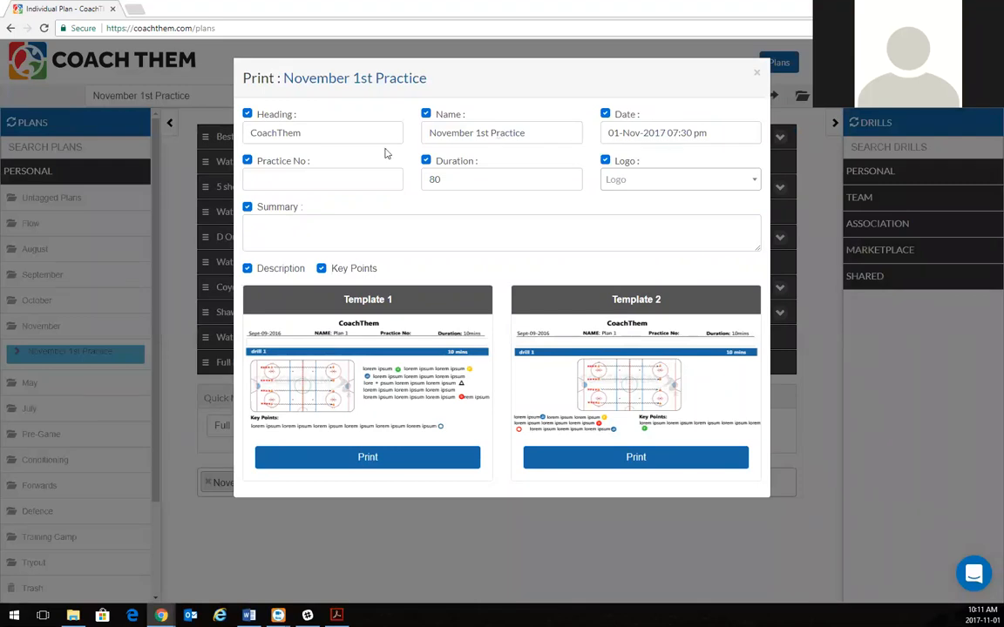
pyautogui.click(291, 179)
pyautogui.write('1')
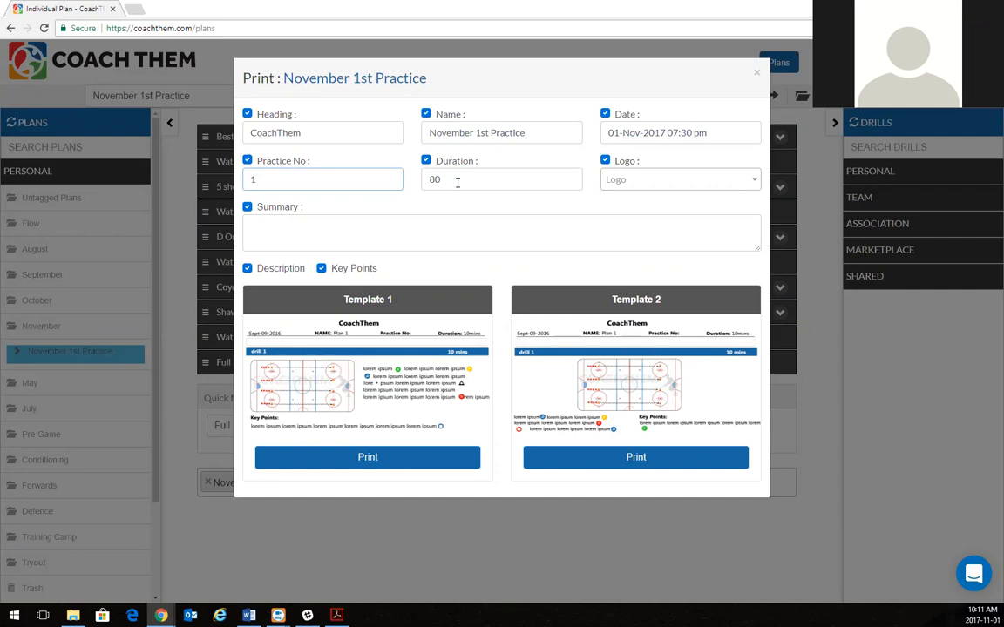
pyautogui.click(662, 184)
pyautogui.scroll(-4, 650, 271)
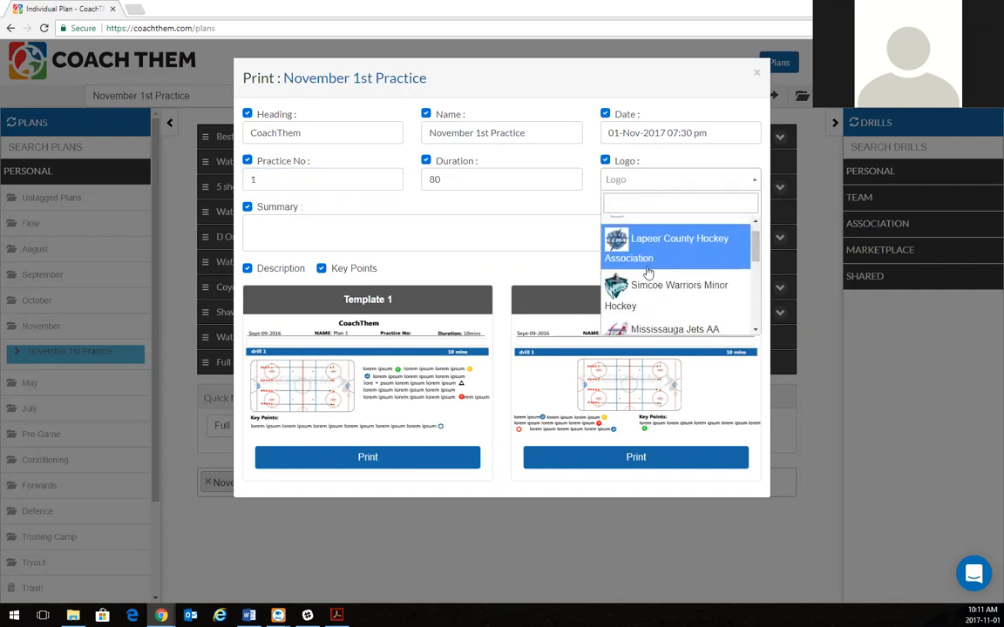
pyautogui.click(648, 281)
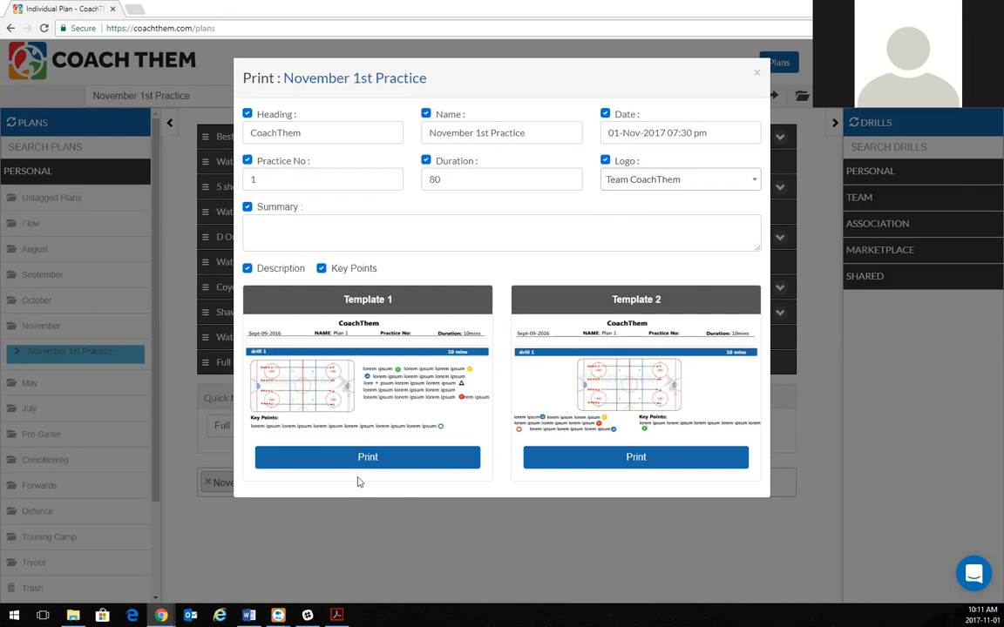
pyautogui.click(389, 455)
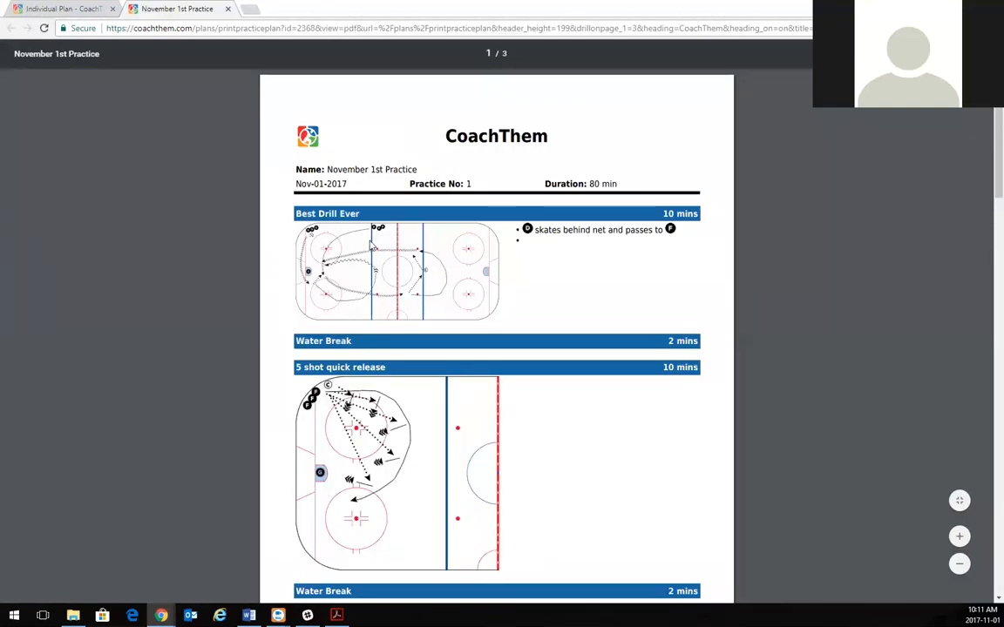
# Examine the printable practice plan through its last page, and close the printout and the print settings.
pyautogui.scroll(-3, 361, 251)
pyautogui.scroll(-2, 370, 247)
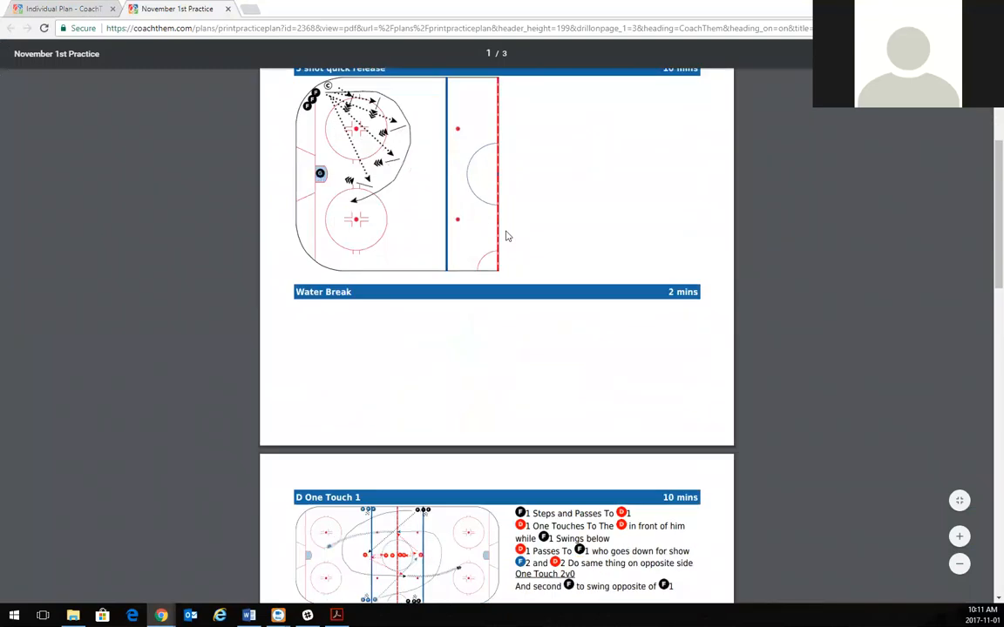
pyautogui.scroll(-2, 681, 246)
pyautogui.scroll(-5, 677, 246)
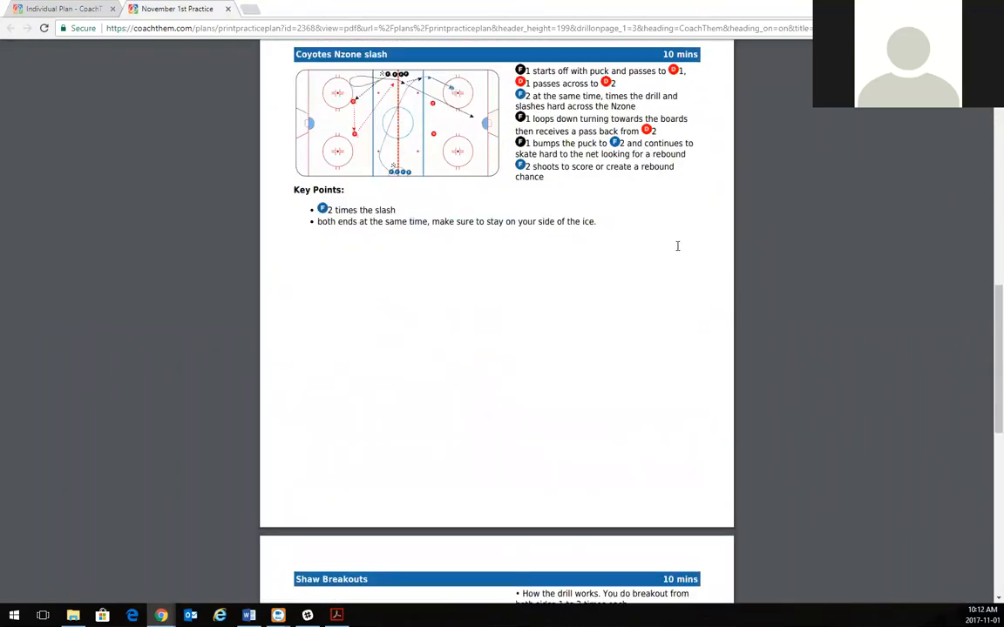
pyautogui.scroll(-6, 677, 246)
pyautogui.scroll(-2, 677, 246)
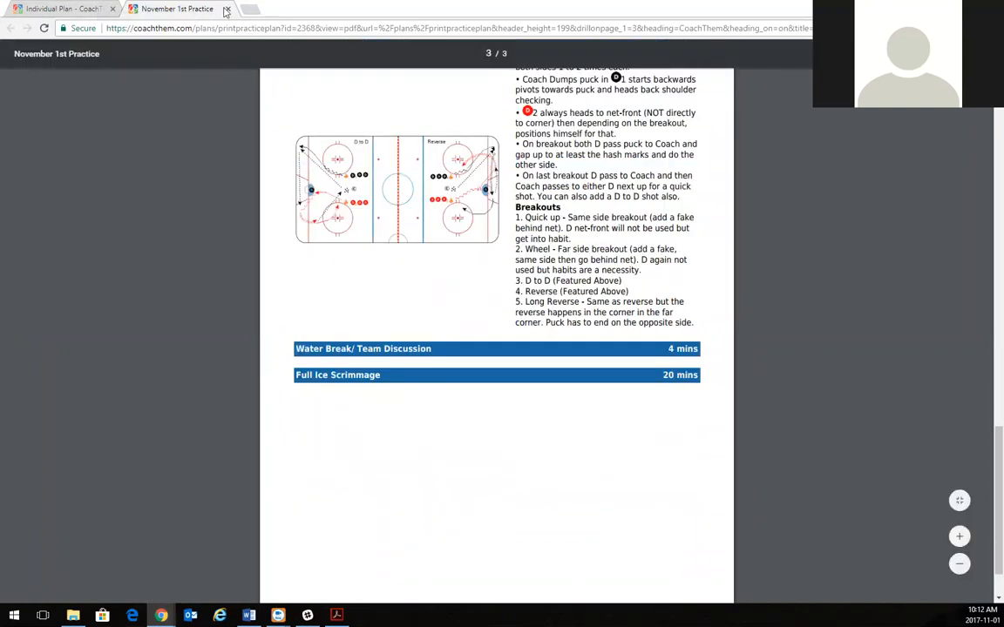
pyautogui.click(76, 9)
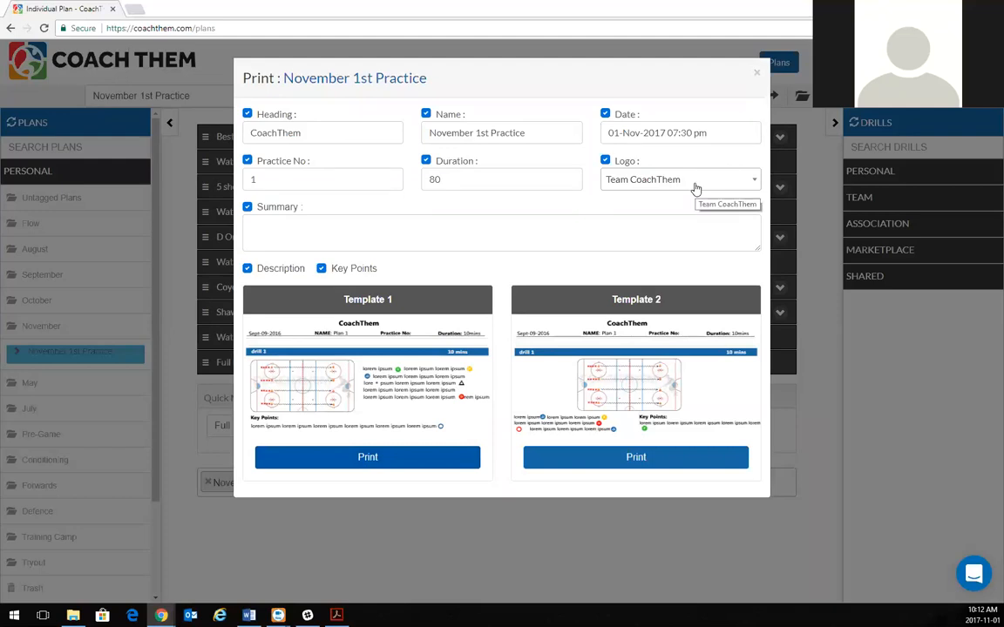
pyautogui.click(756, 76)
# Reopen the personal plan folders to view the plan filed under November, and collapse them again.
pyautogui.click(52, 173)
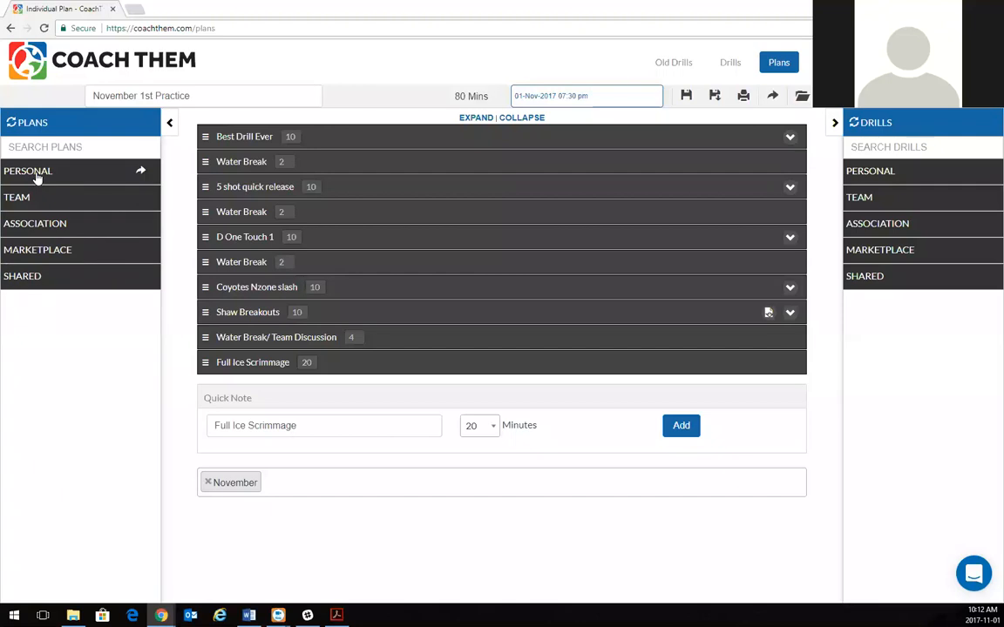
pyautogui.click(38, 174)
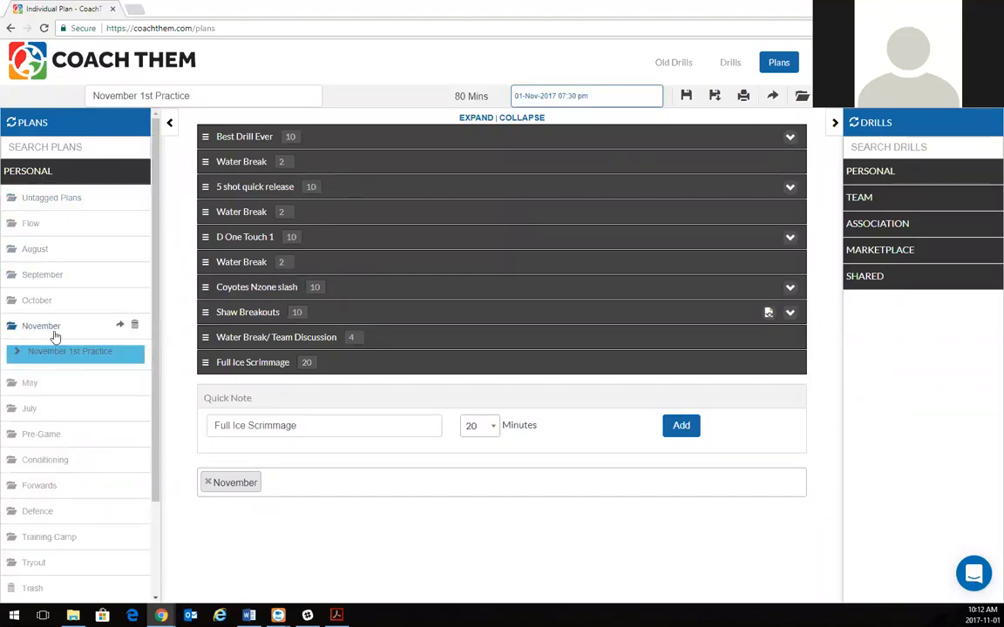
pyautogui.click(61, 173)
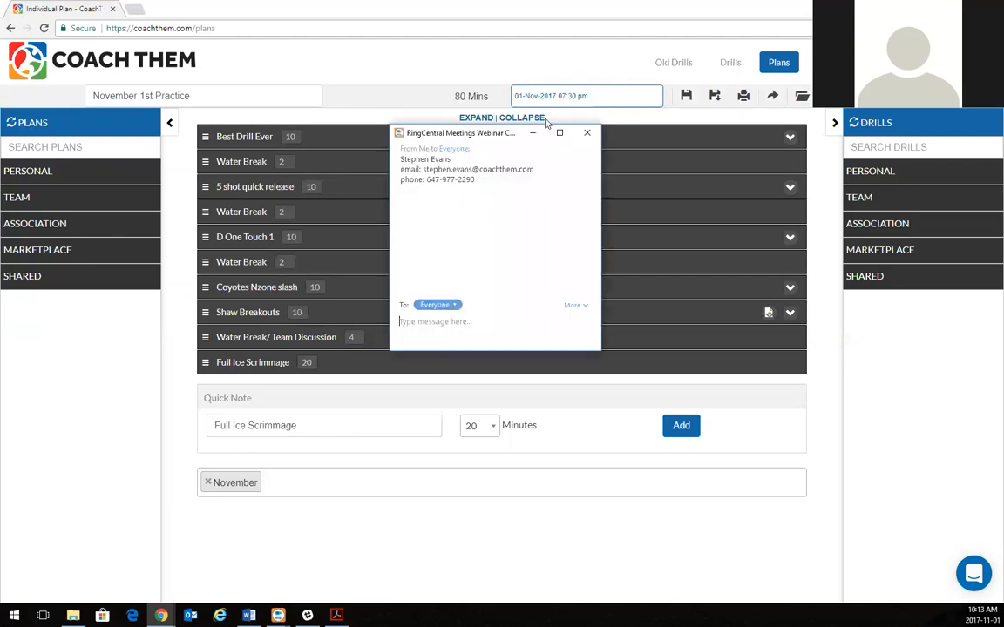
# Highlight the presenter's contact details in the webinar chat and clear the highlight.
pyautogui.moveTo(504, 180); pyautogui.dragTo(357, 141)
pyautogui.click(899, 436)
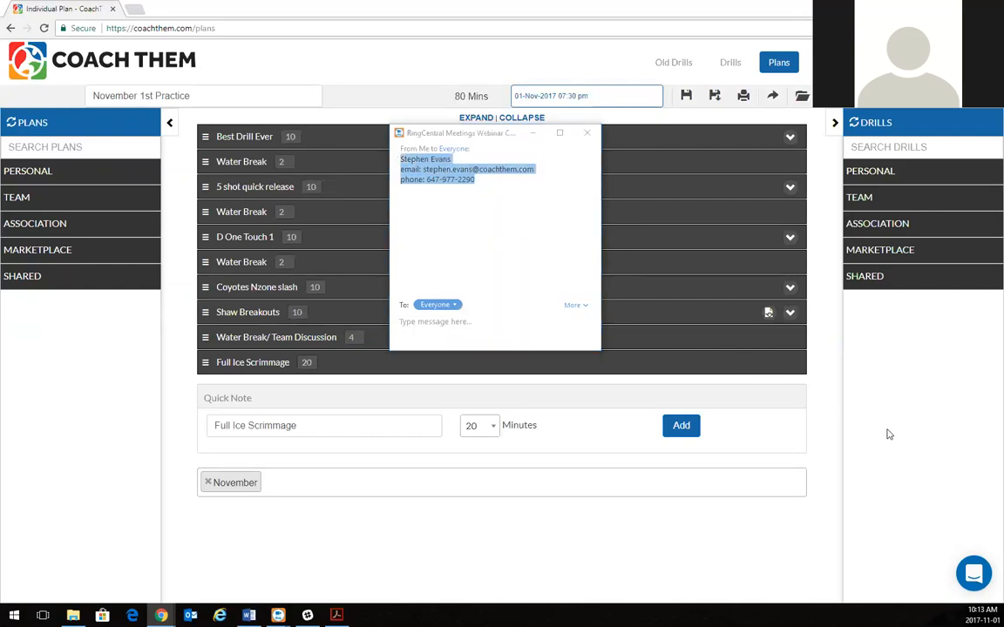
pyautogui.click(475, 207)
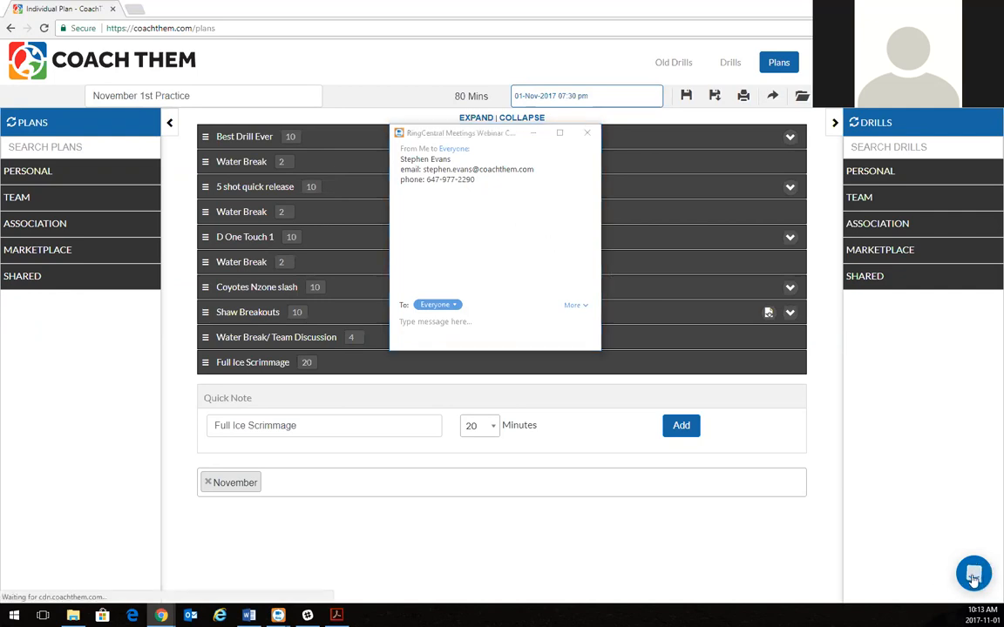
# Open the list of support conversations with CoachThem and close it again.
pyautogui.click(974, 575)
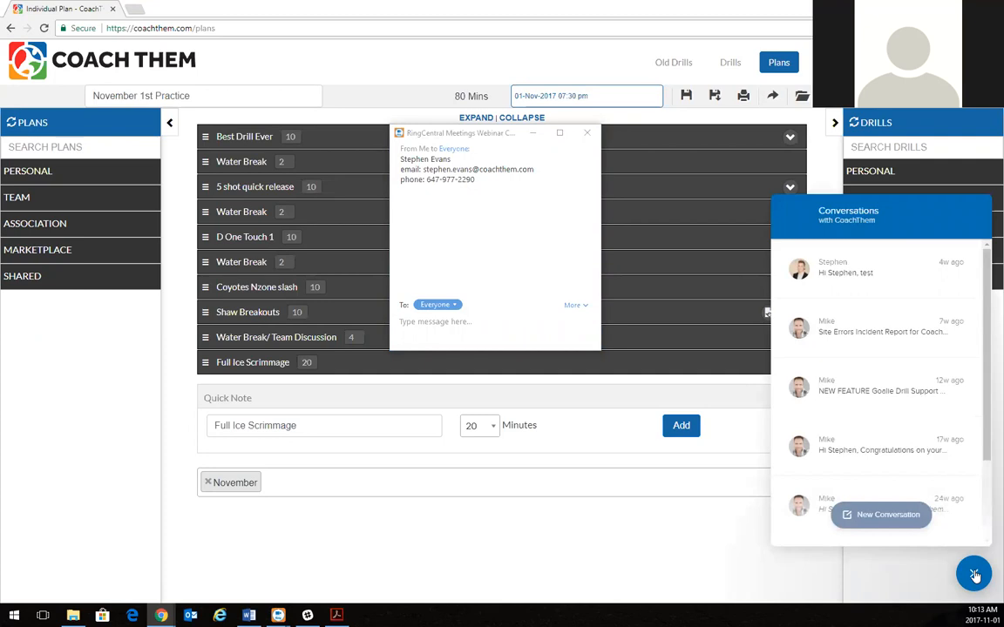
pyautogui.click(975, 575)
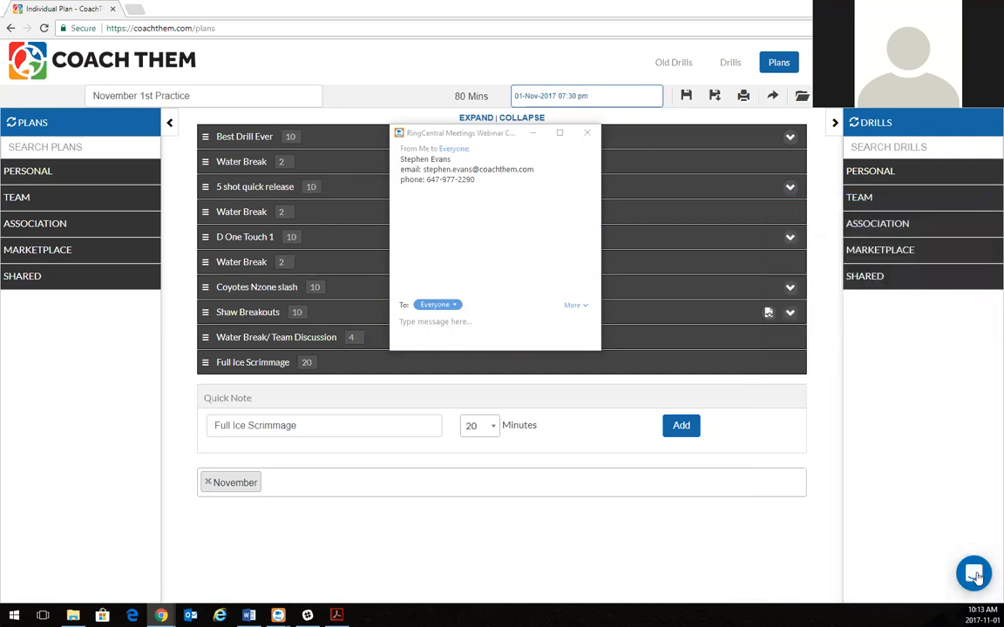